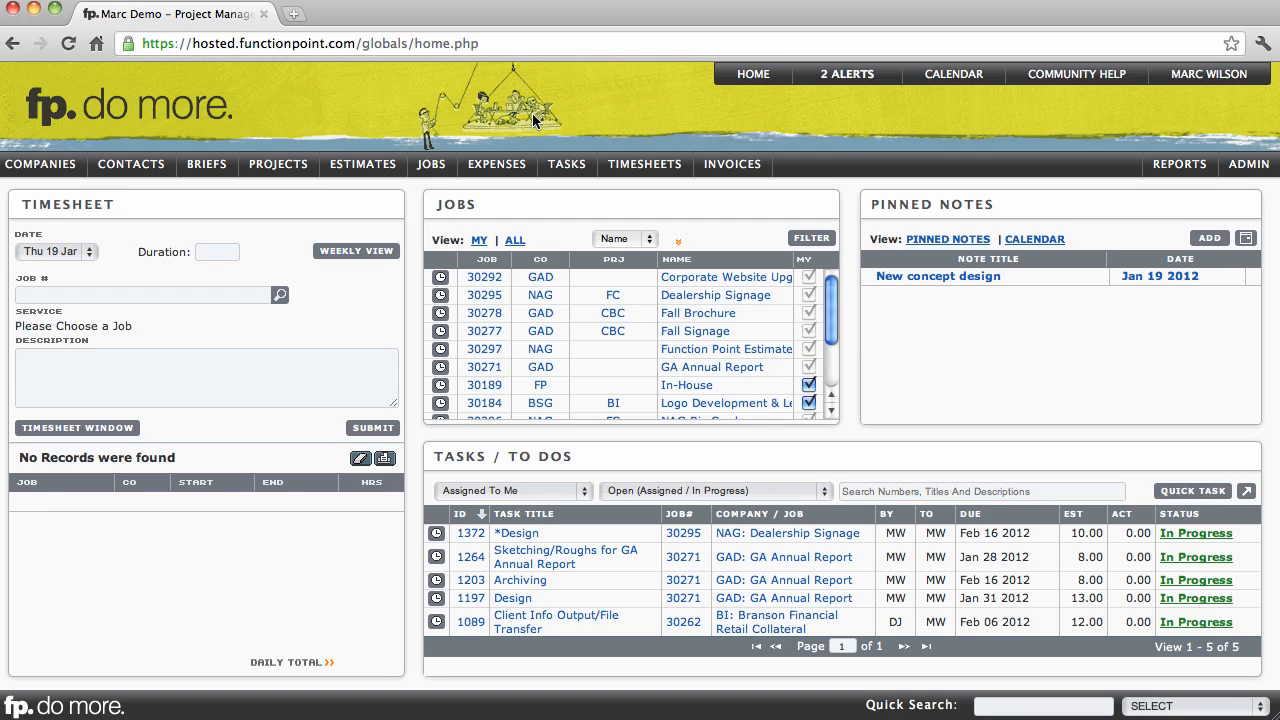
- Start a new external expense using the multi-line expense form
{"action": "mouse_move", "coordinate": [516, 168]}
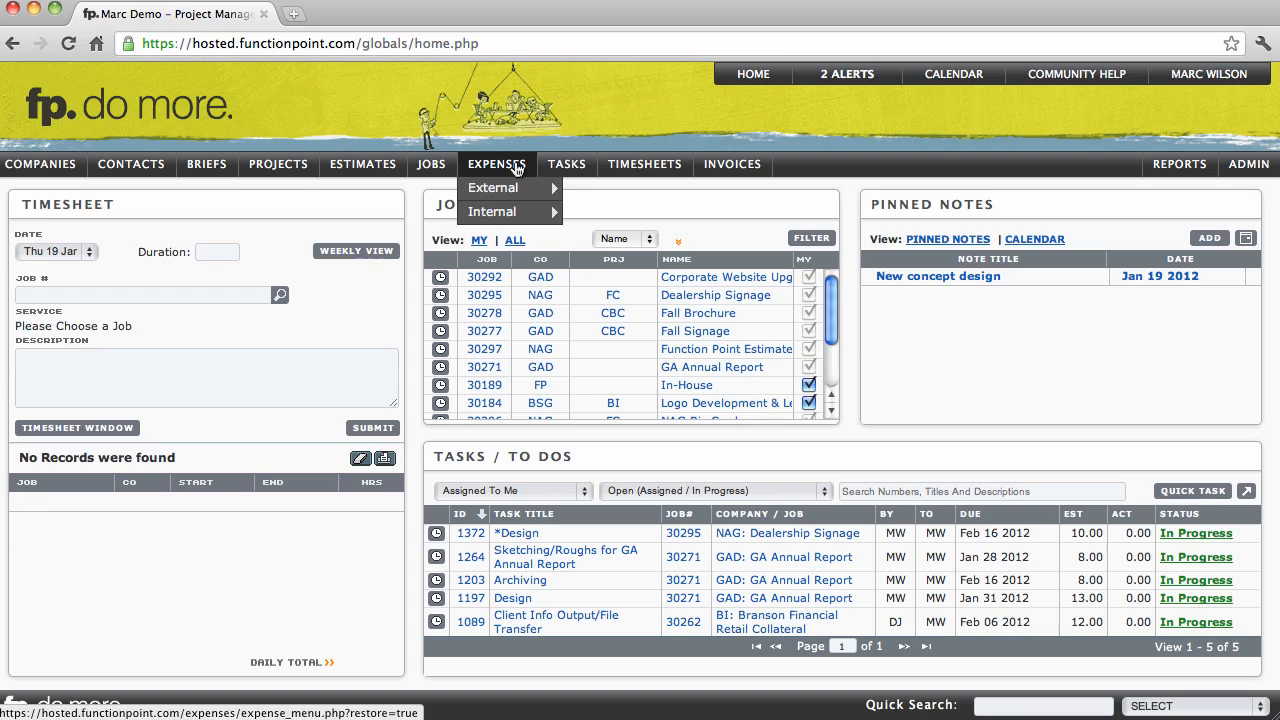
{"action": "mouse_move", "coordinate": [503, 197]}
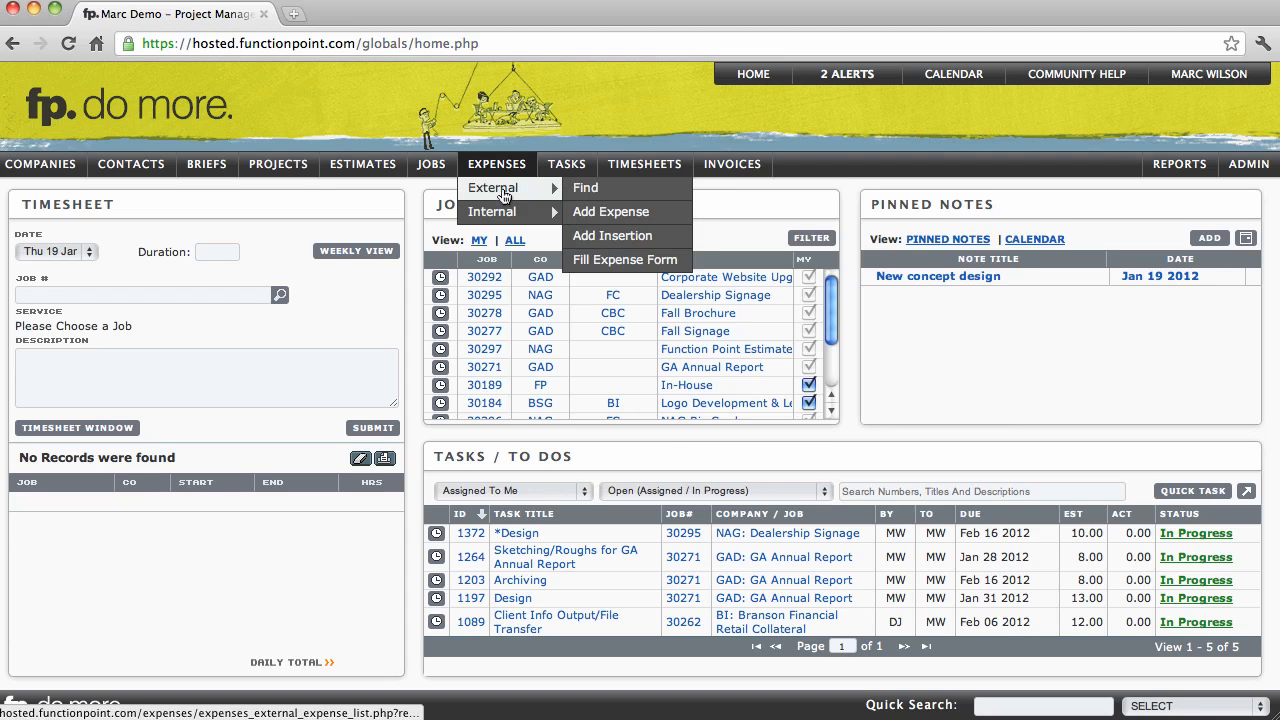
{"action": "left_click", "coordinate": [610, 212]}
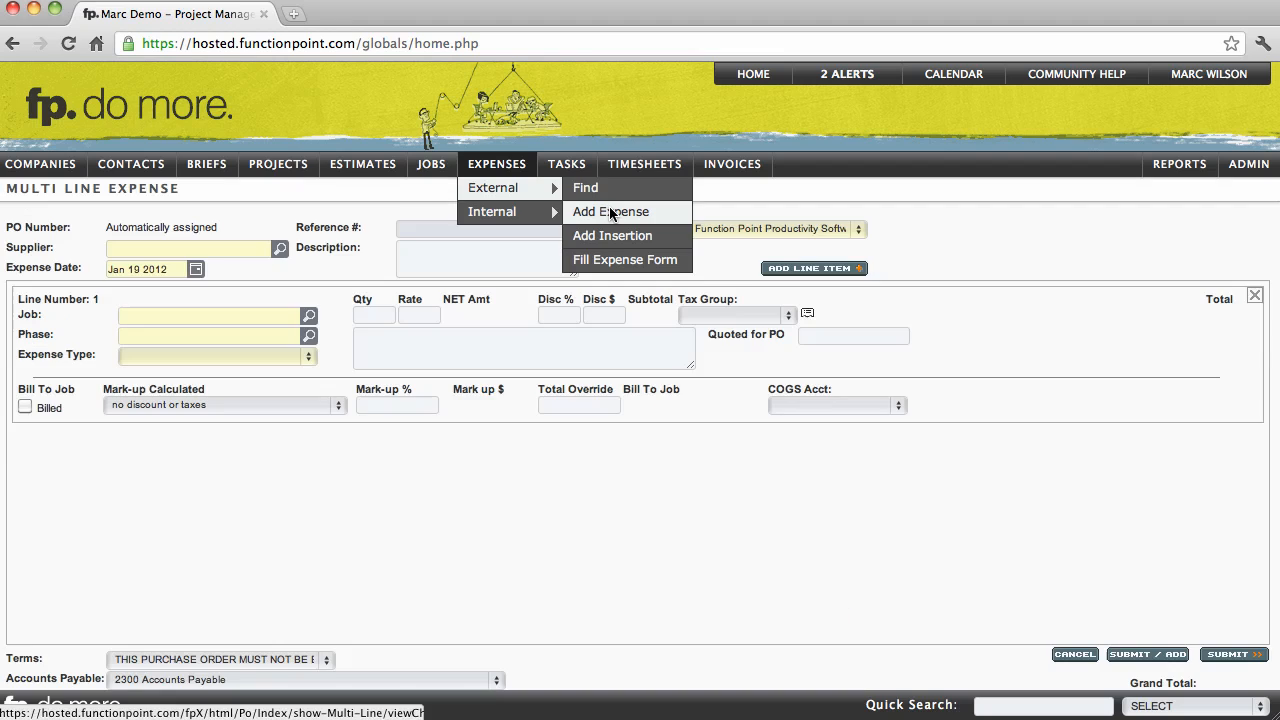
{"action": "left_click_drag", "start_coordinate": [40, 190], "coordinate": [152, 196]}
{"action": "left_click", "coordinate": [152, 196]}
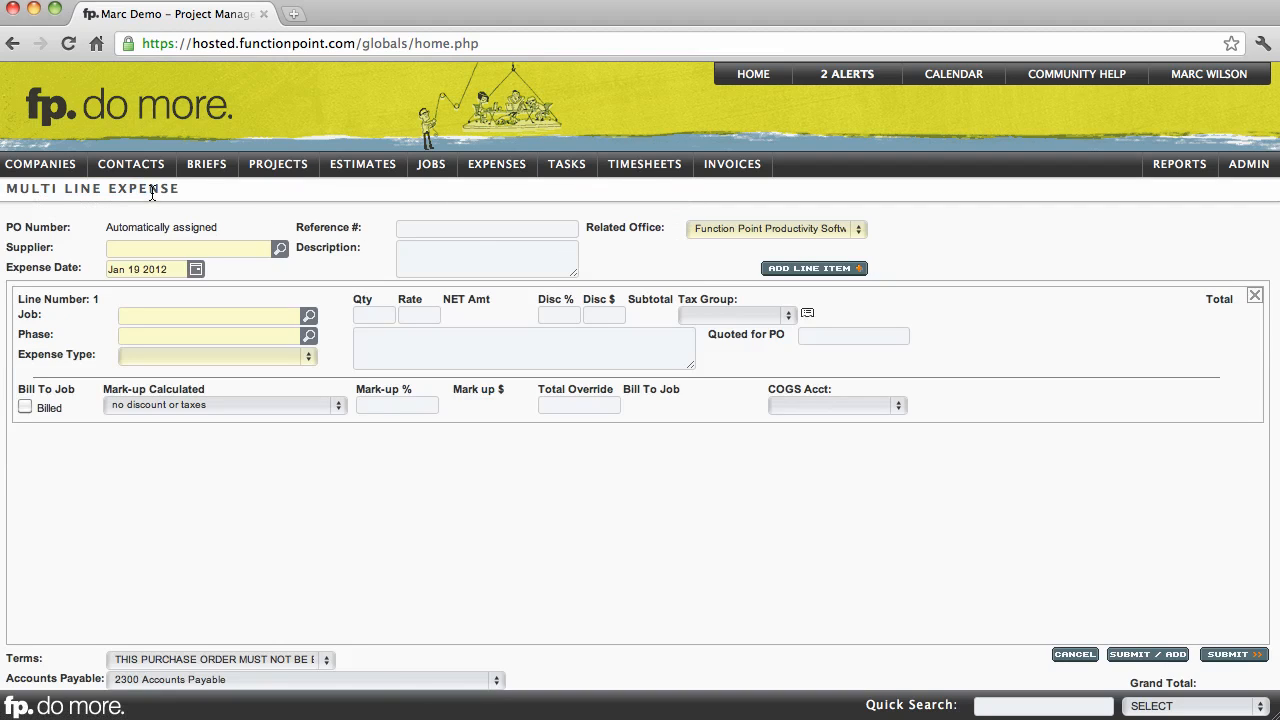
- Add a second line item to the expense and remove the extra line
{"action": "left_click", "coordinate": [784, 272]}
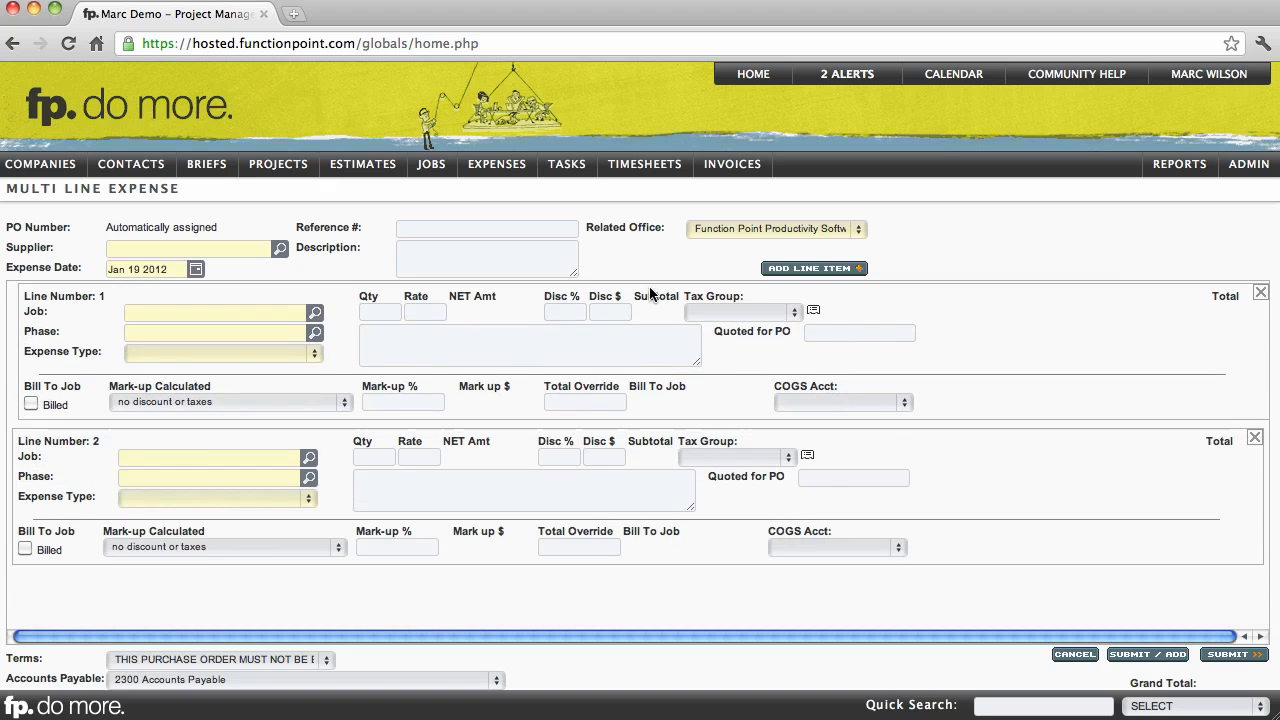
{"action": "left_click", "coordinate": [1254, 296]}
{"action": "left_click", "coordinate": [1038, 252]}
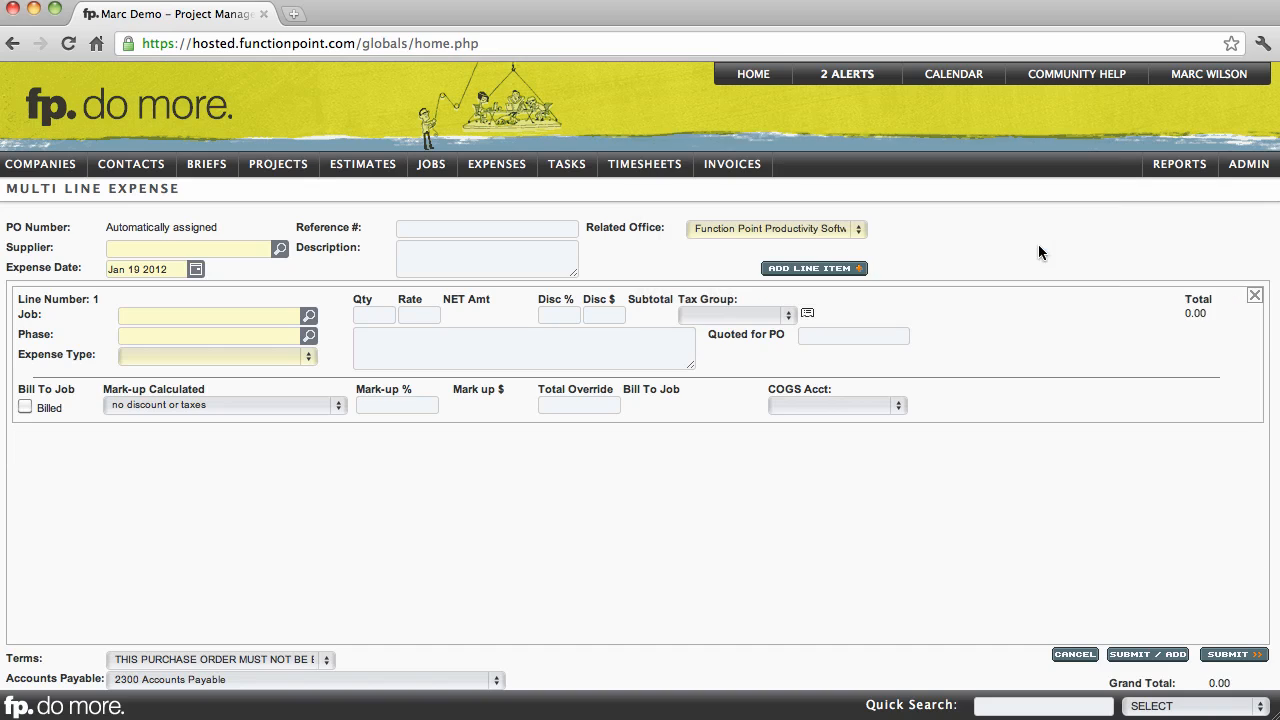
- Search the suppliers for "print" and set the expense's supplier to Starboarding Custom Printing
{"action": "left_click", "coordinate": [223, 251]}
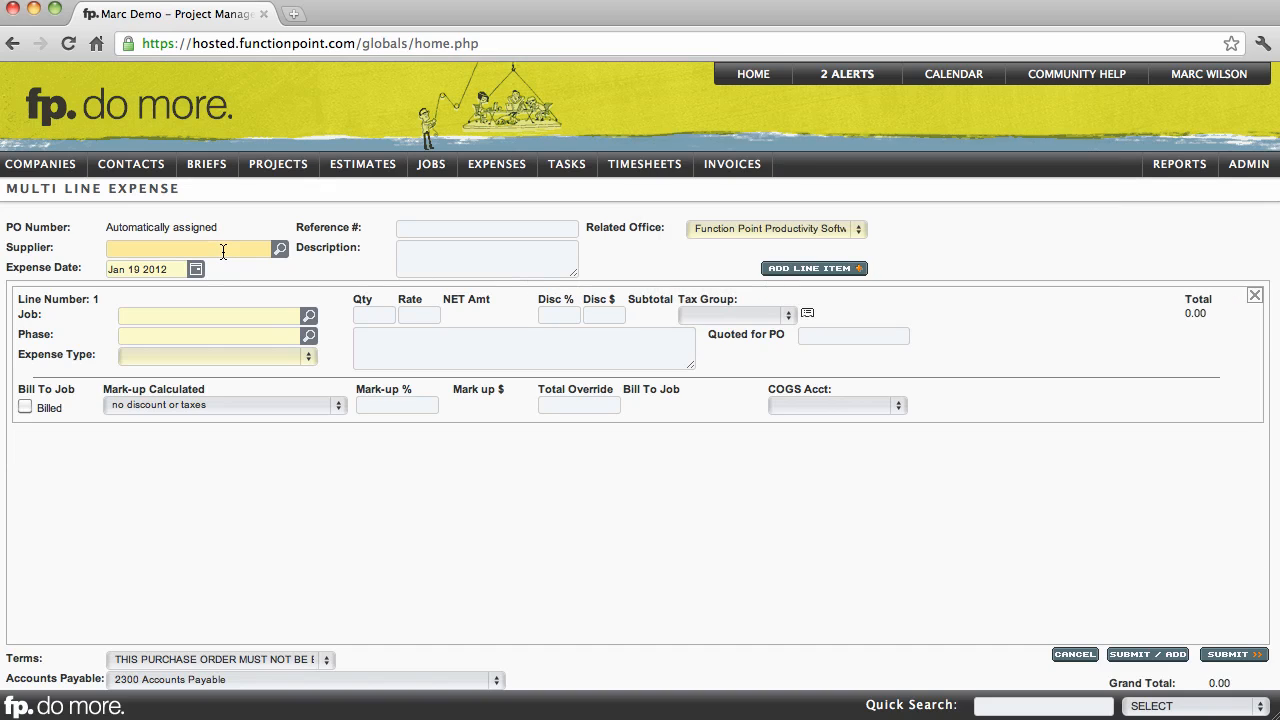
{"action": "type", "text": "print"}
{"action": "left_click", "coordinate": [281, 248]}
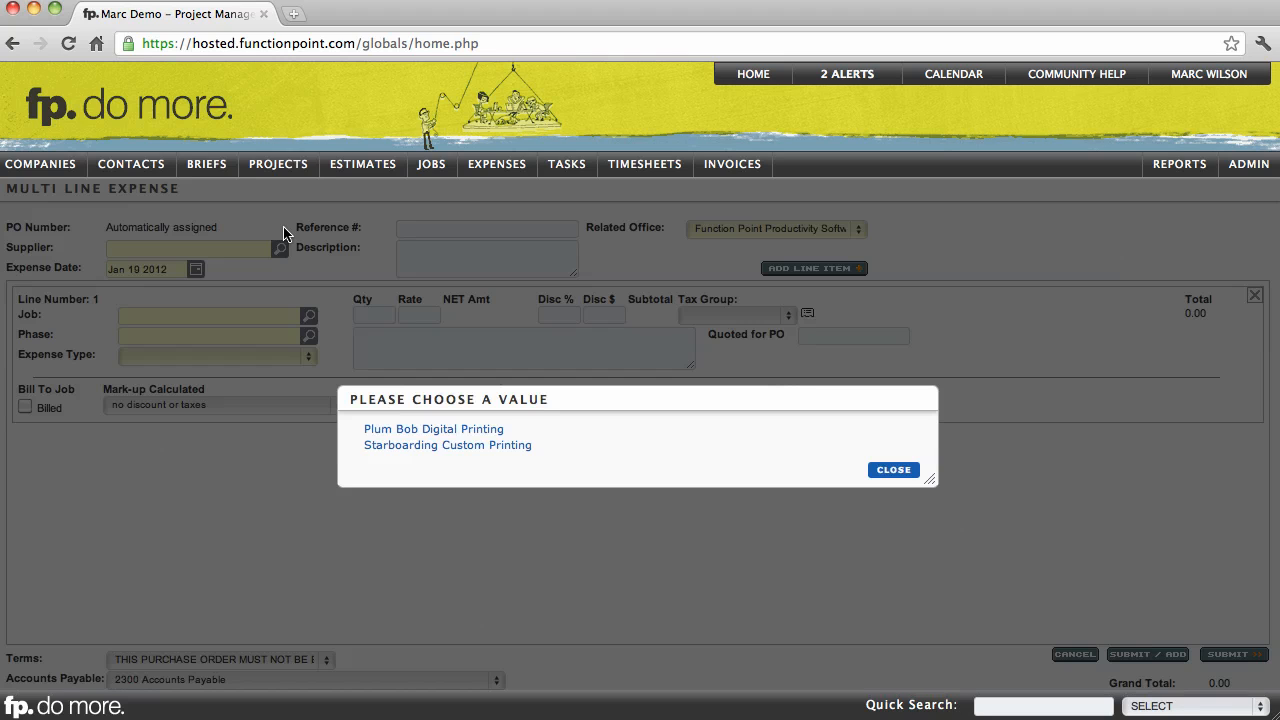
{"action": "left_click", "coordinate": [394, 446]}
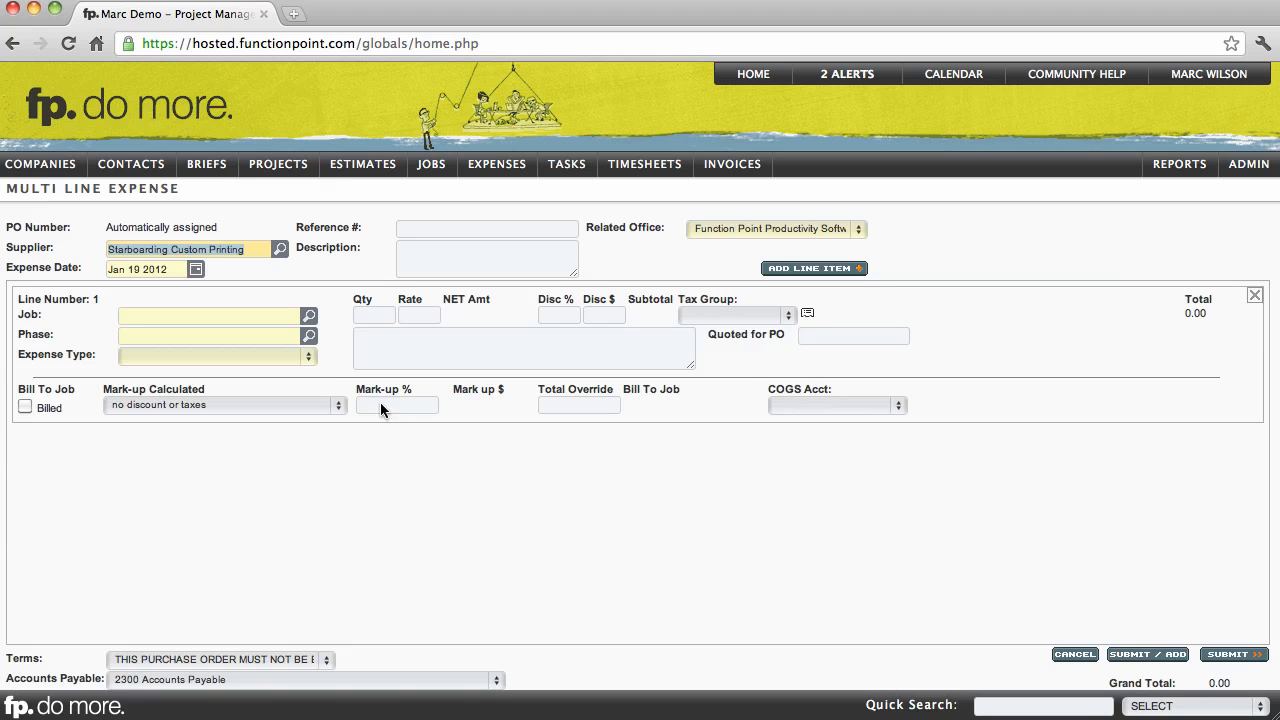
- Assign line 1 to job 30295 Dealership Signage, phase Specification and Concept, with the expense type Photography
{"action": "left_click", "coordinate": [240, 316]}
{"action": "type", "text": "30295"}
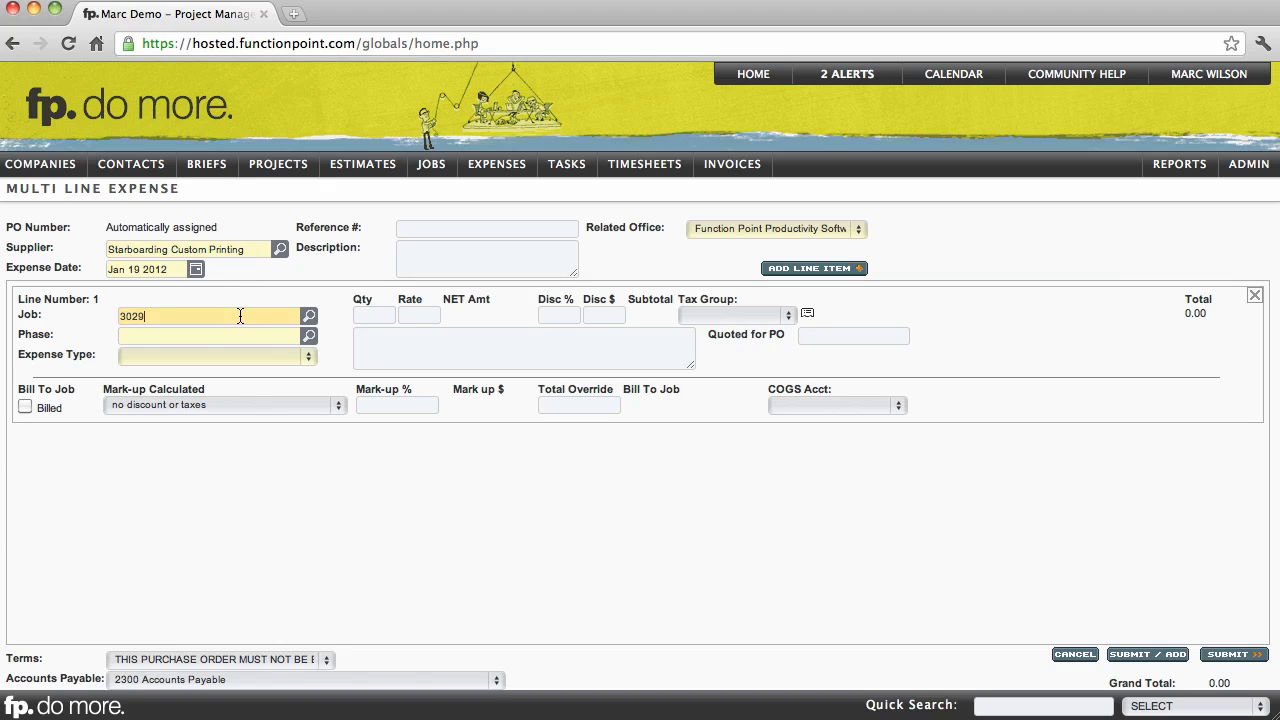
{"action": "left_click", "coordinate": [280, 455]}
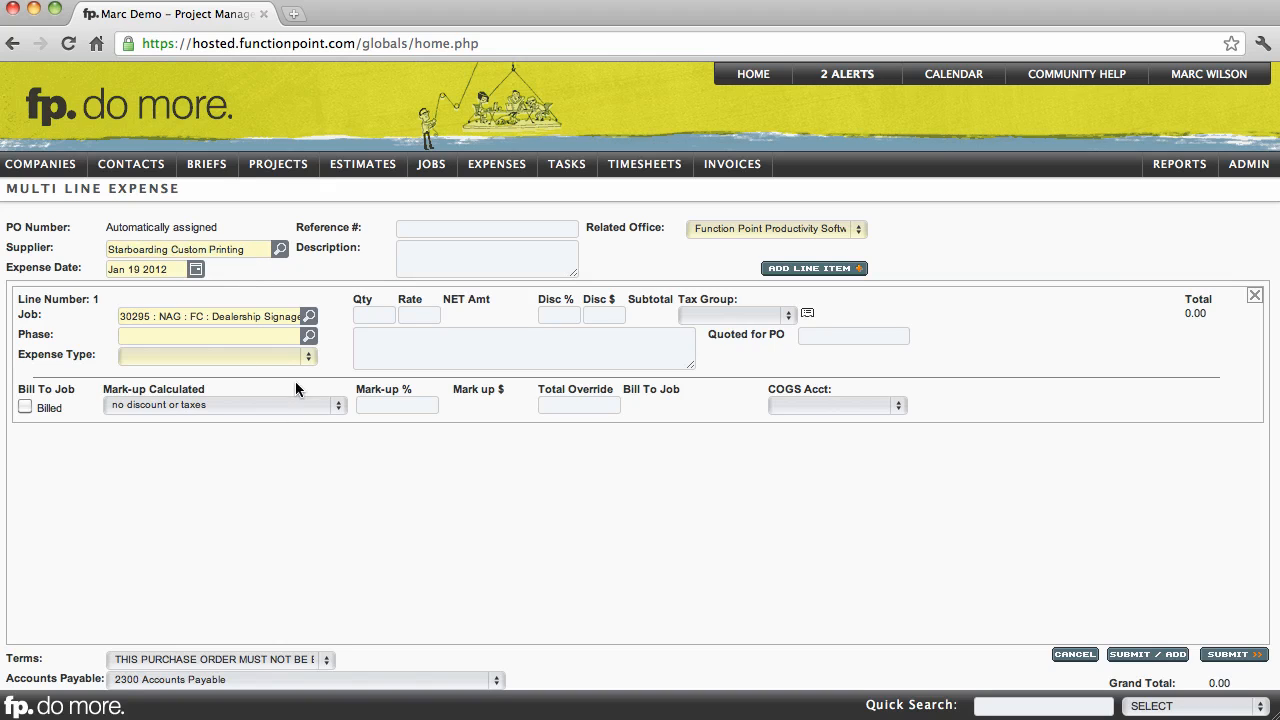
{"action": "left_click", "coordinate": [308, 335]}
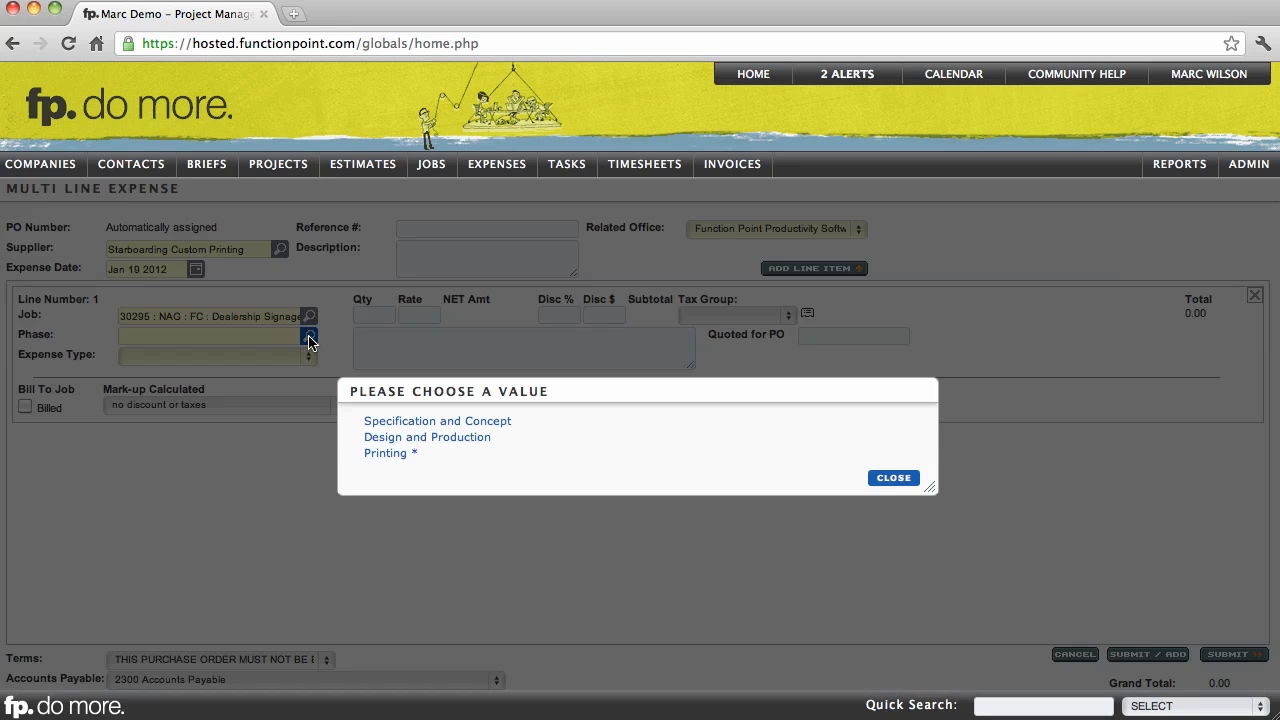
{"action": "left_click", "coordinate": [376, 422]}
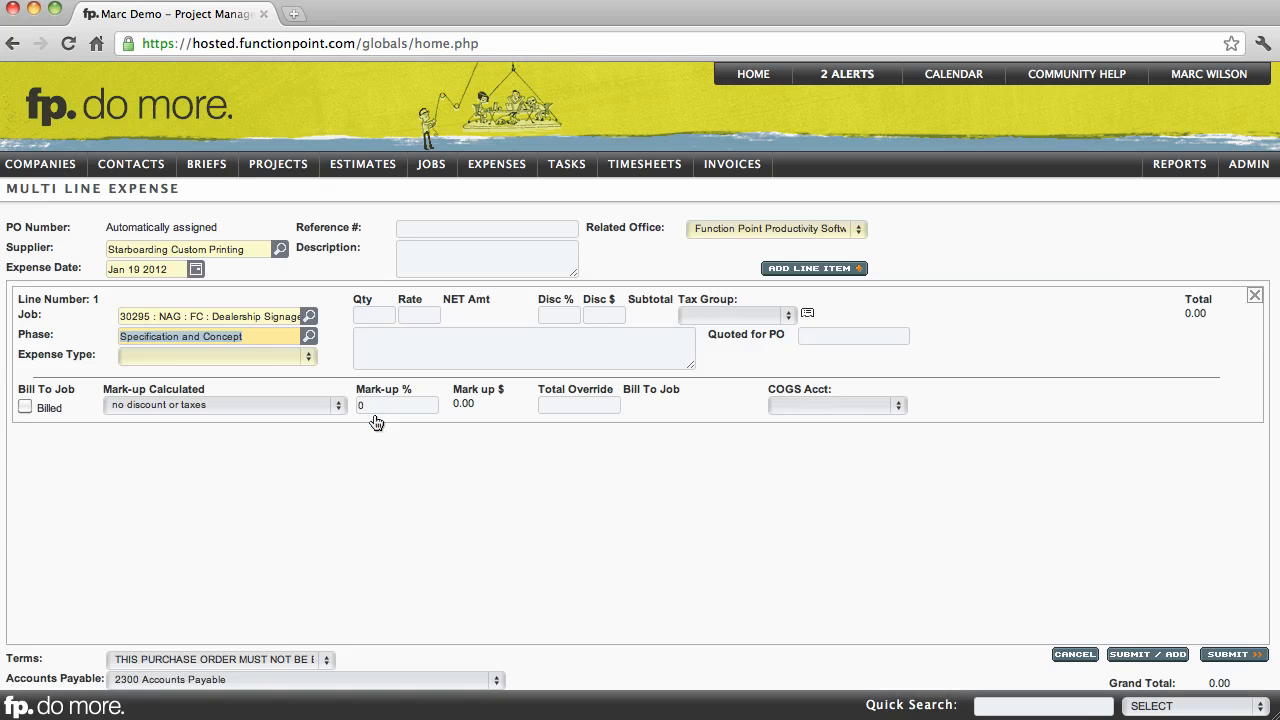
{"action": "left_click", "coordinate": [309, 357]}
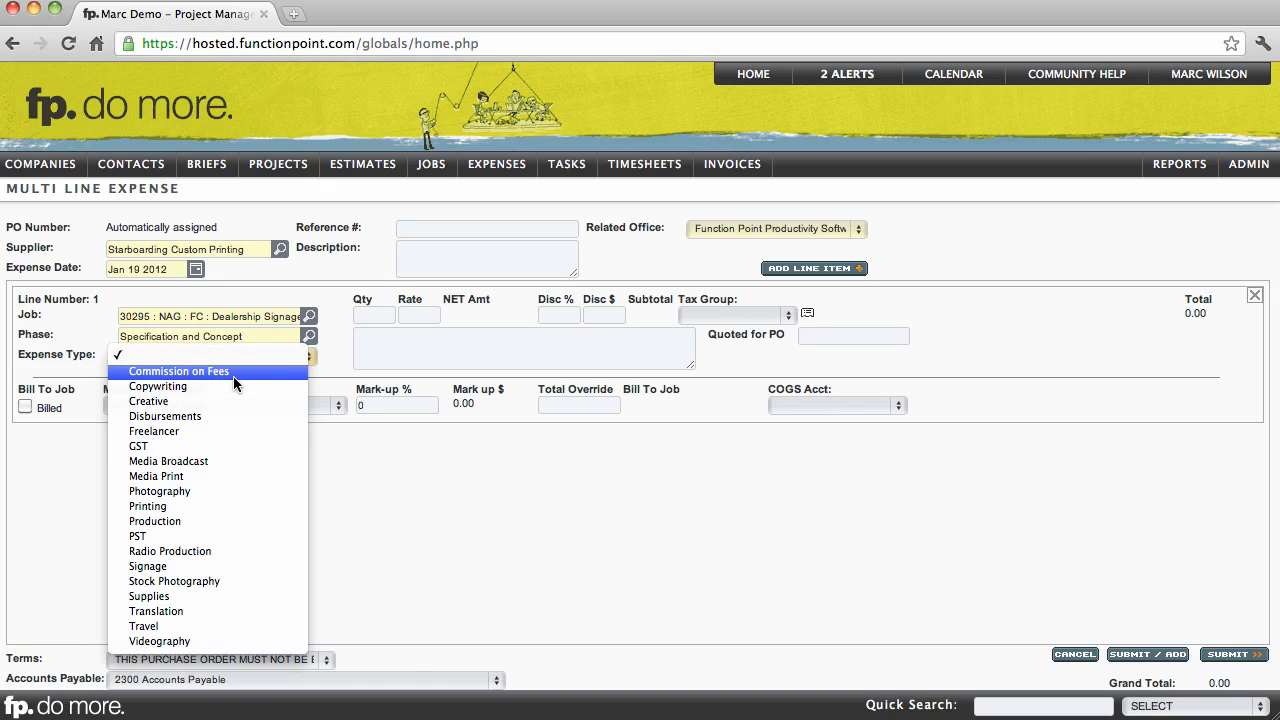
{"action": "left_click", "coordinate": [193, 491]}
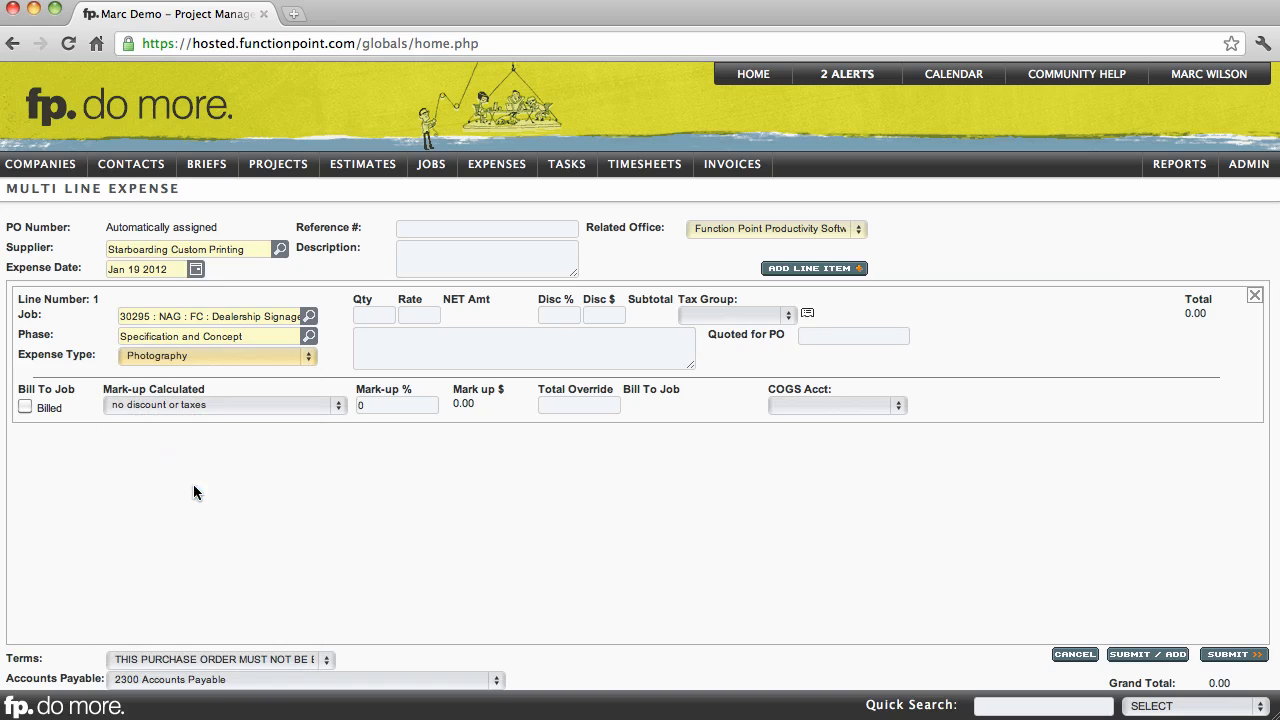
- Set line 1's quantity to 10 and its rate to 100
{"action": "left_click", "coordinate": [362, 315]}
{"action": "type", "text": "10"}
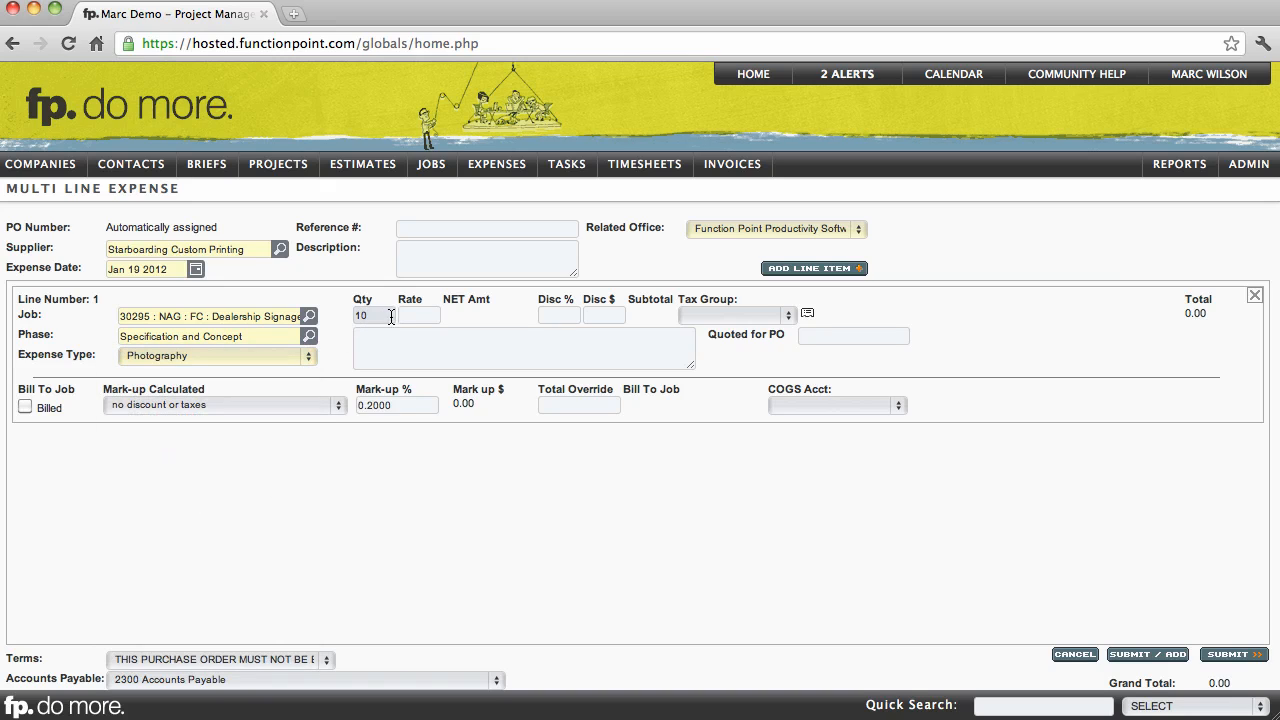
{"action": "left_click", "coordinate": [401, 316]}
{"action": "type", "text": "100"}
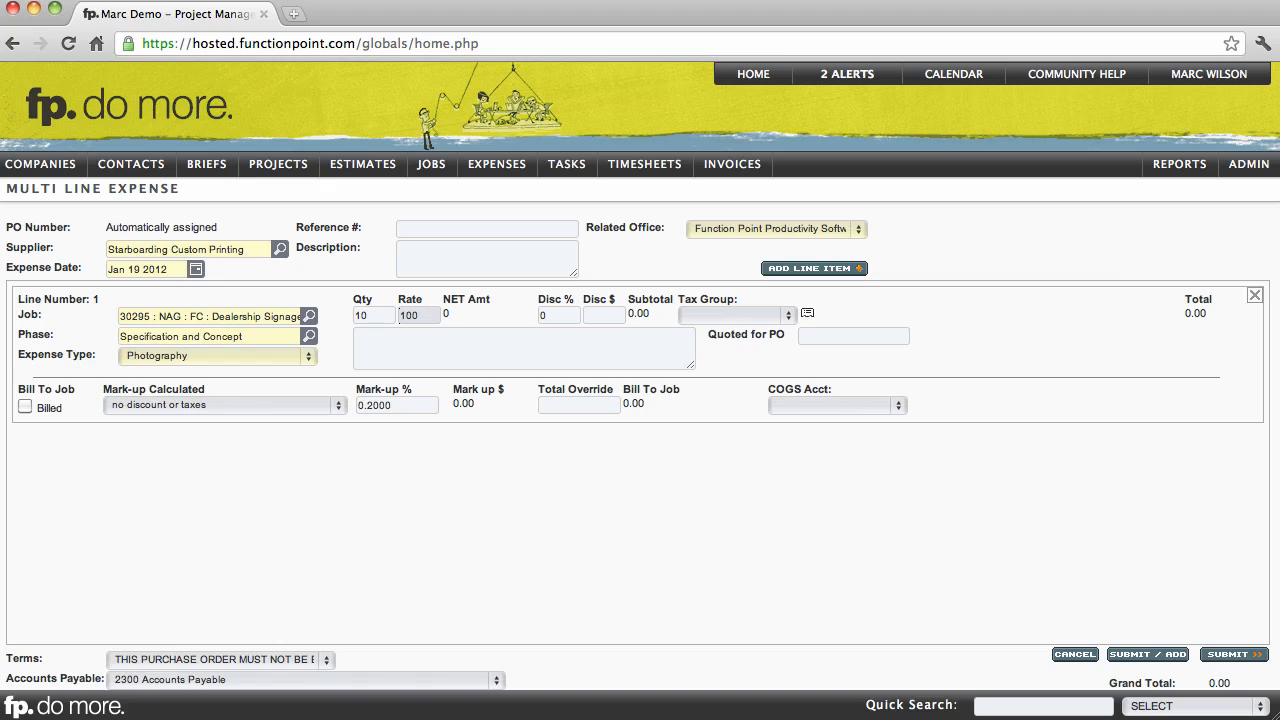
{"action": "left_click", "coordinate": [474, 335]}
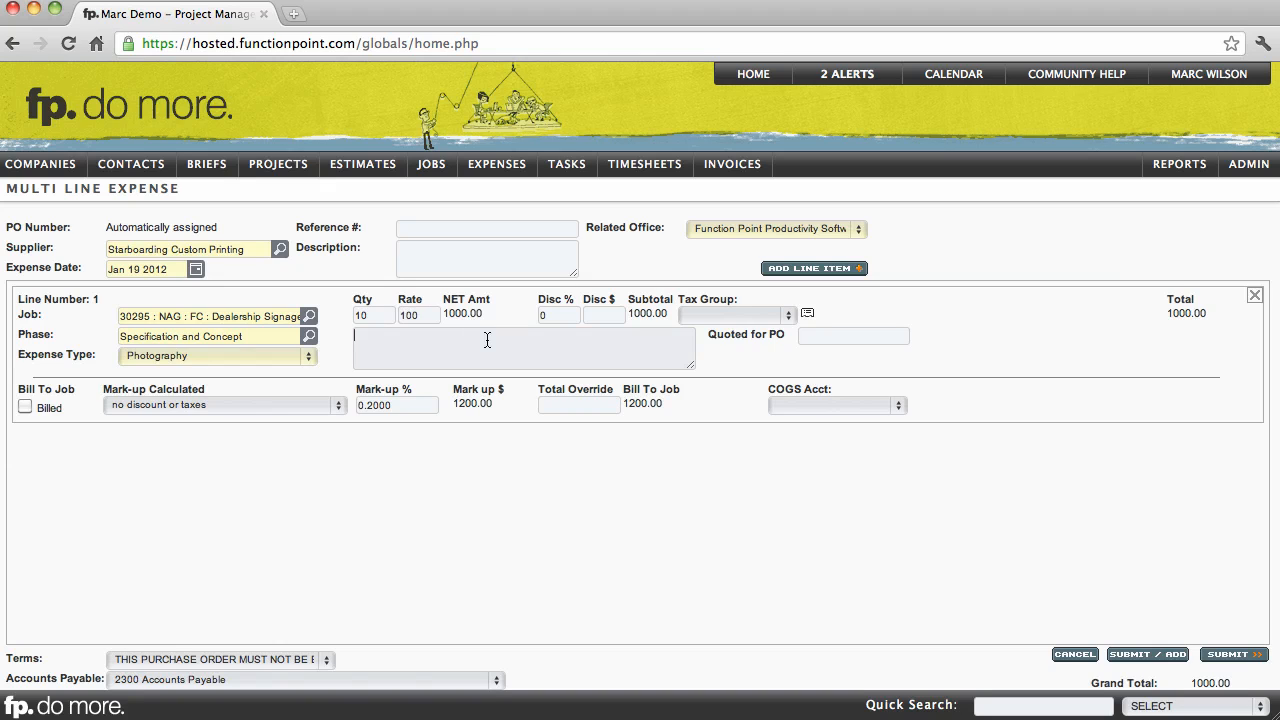
- Look over line 1's percent and dollar discount fields and the available tax group options
{"action": "left_click", "coordinate": [560, 316]}
{"action": "left_click", "coordinate": [600, 317]}
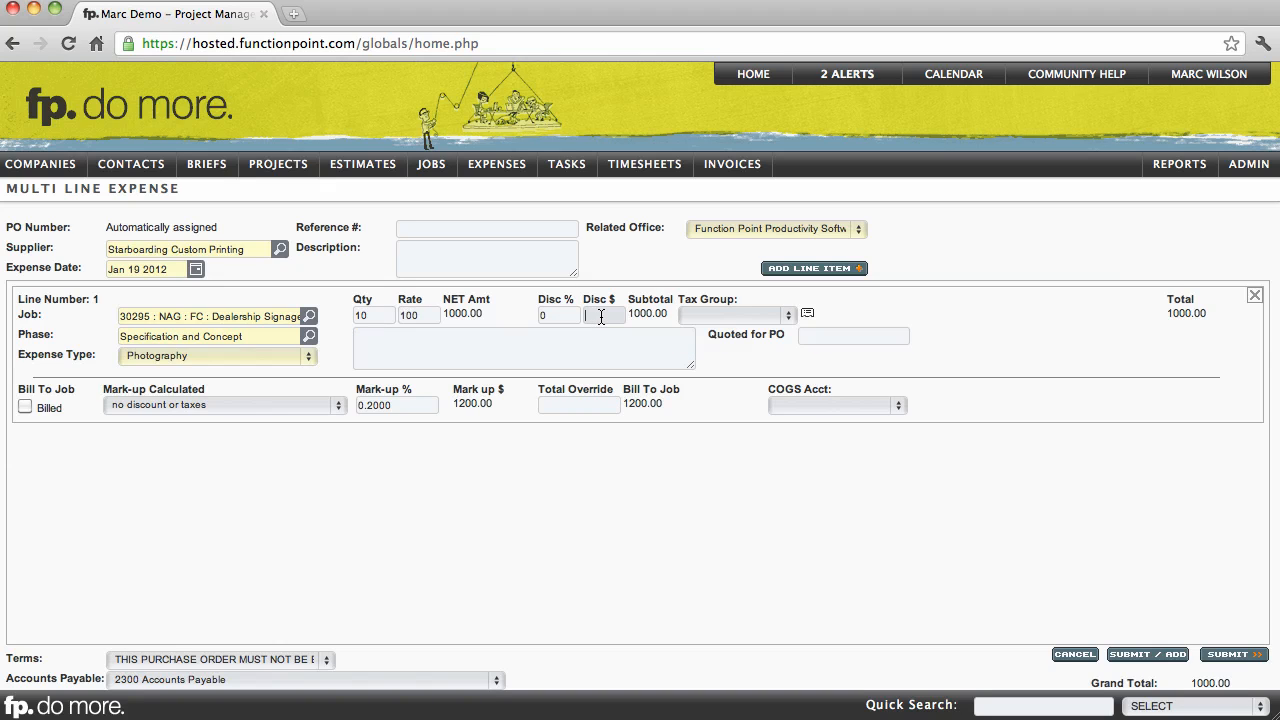
{"action": "left_click", "coordinate": [727, 316]}
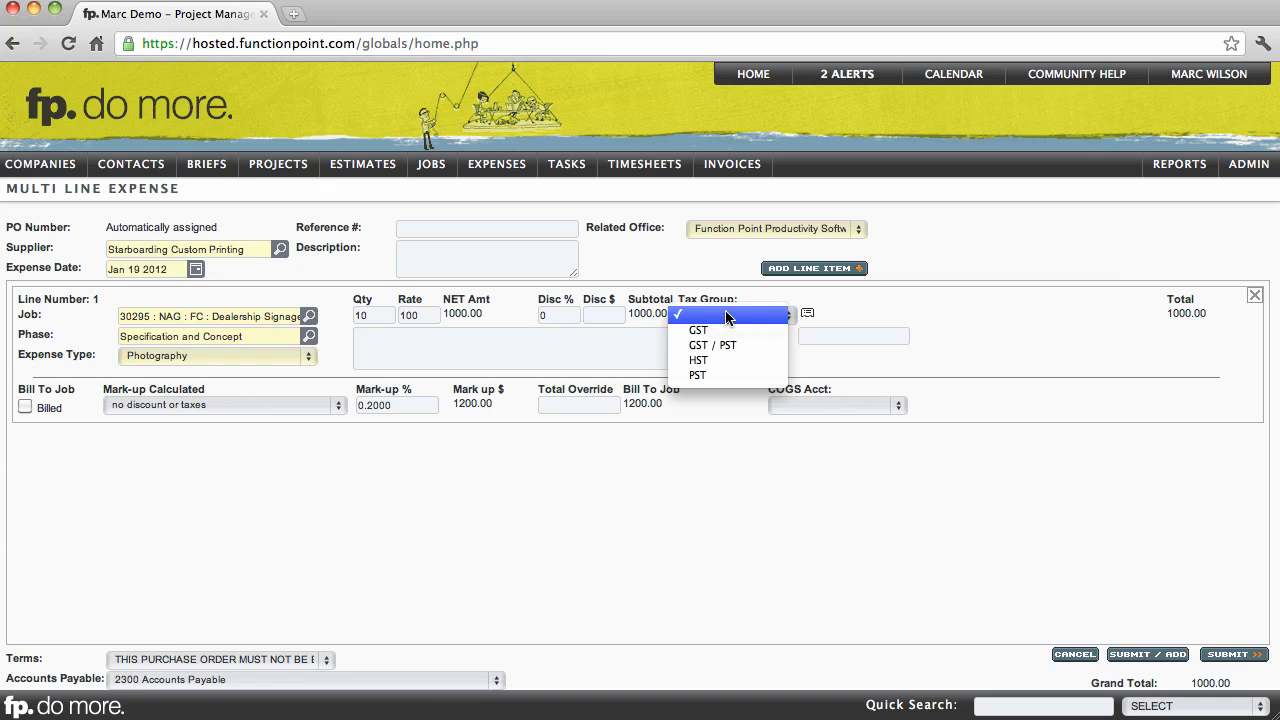
{"action": "left_click", "coordinate": [867, 316]}
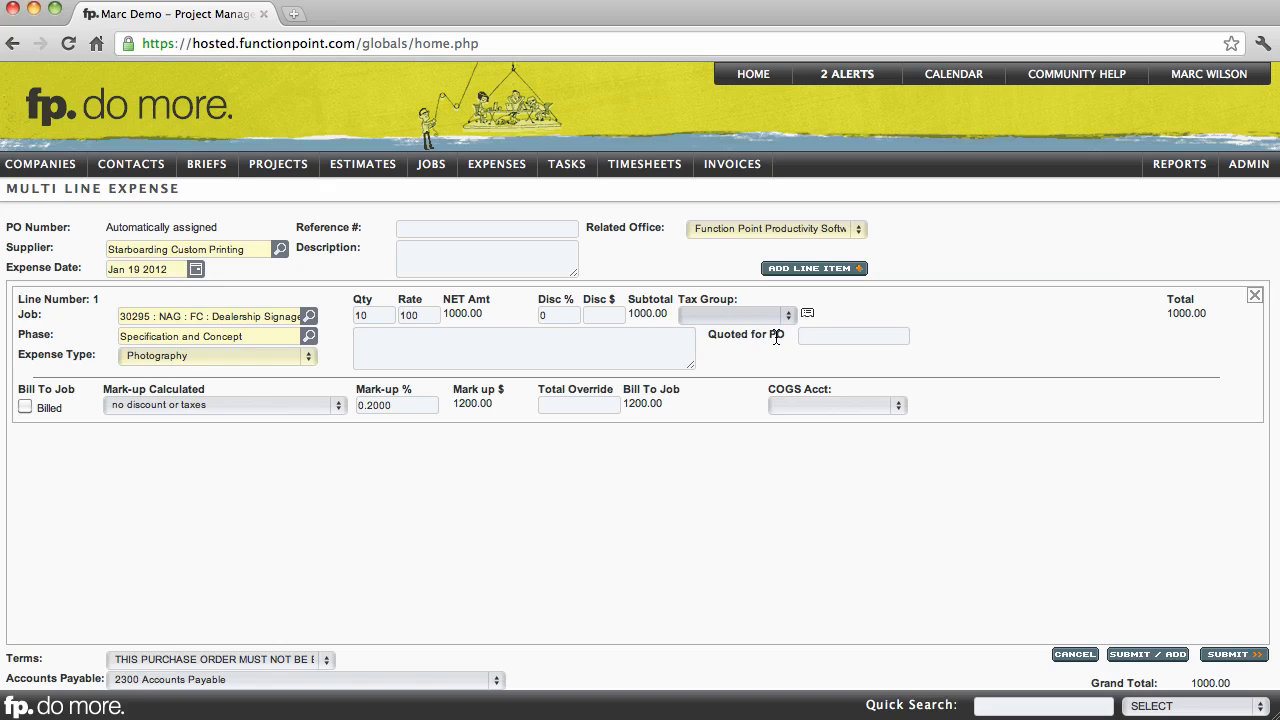
- Enter 1000 as line 1's Quoted for PO amount and describe the line as "Description of the item being purchased"
{"action": "left_click", "coordinate": [824, 336]}
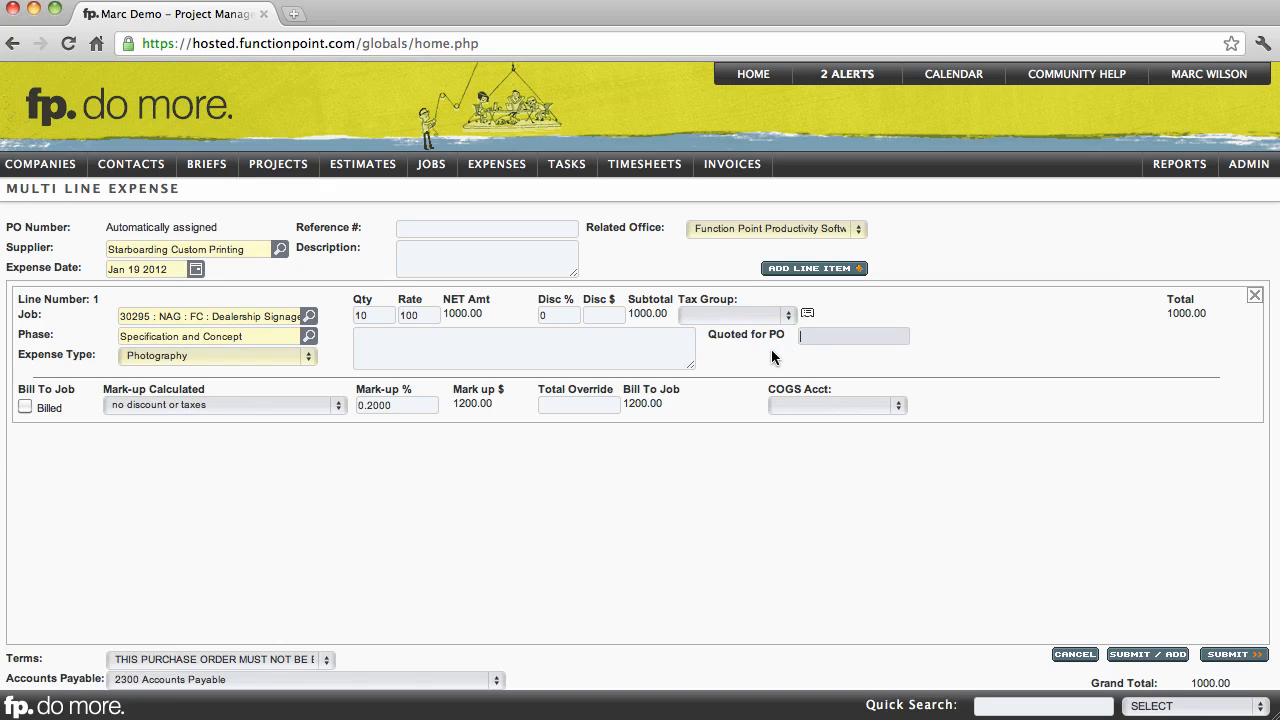
{"action": "type", "text": "1000"}
{"action": "left_click", "coordinate": [622, 352]}
{"action": "type", "text": "D"}
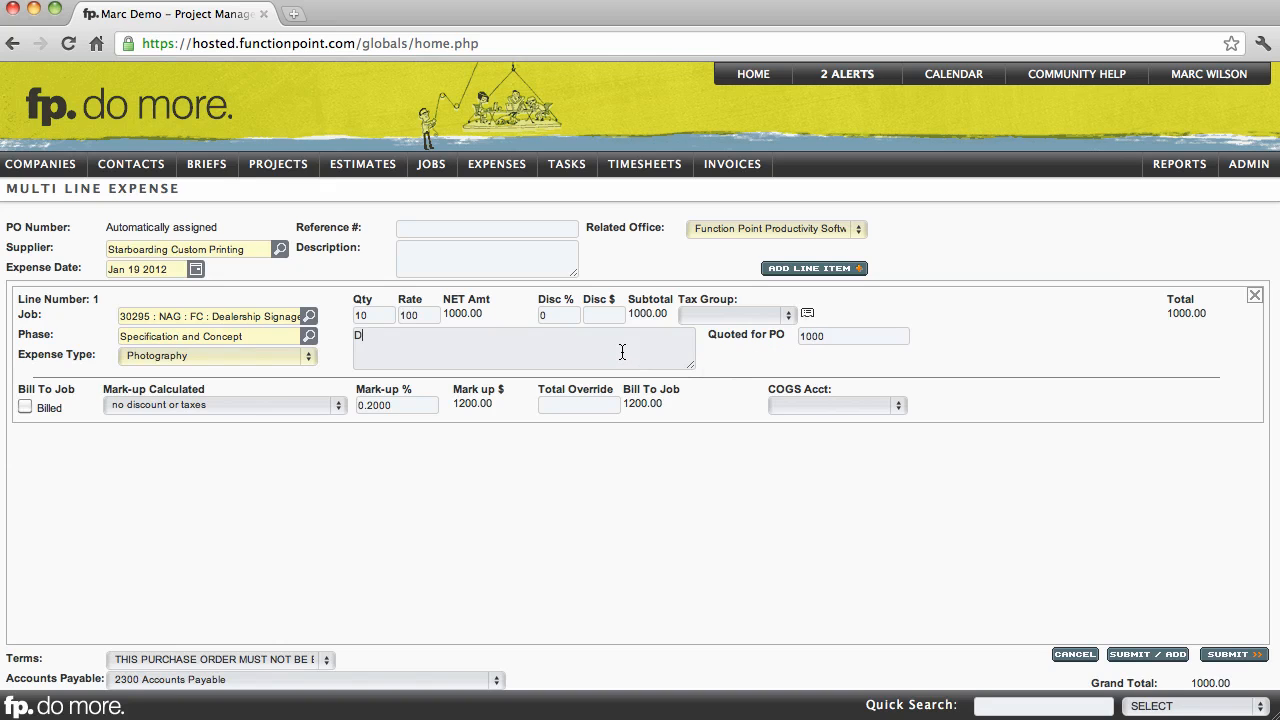
{"action": "type", "text": "escription of the item bein"}
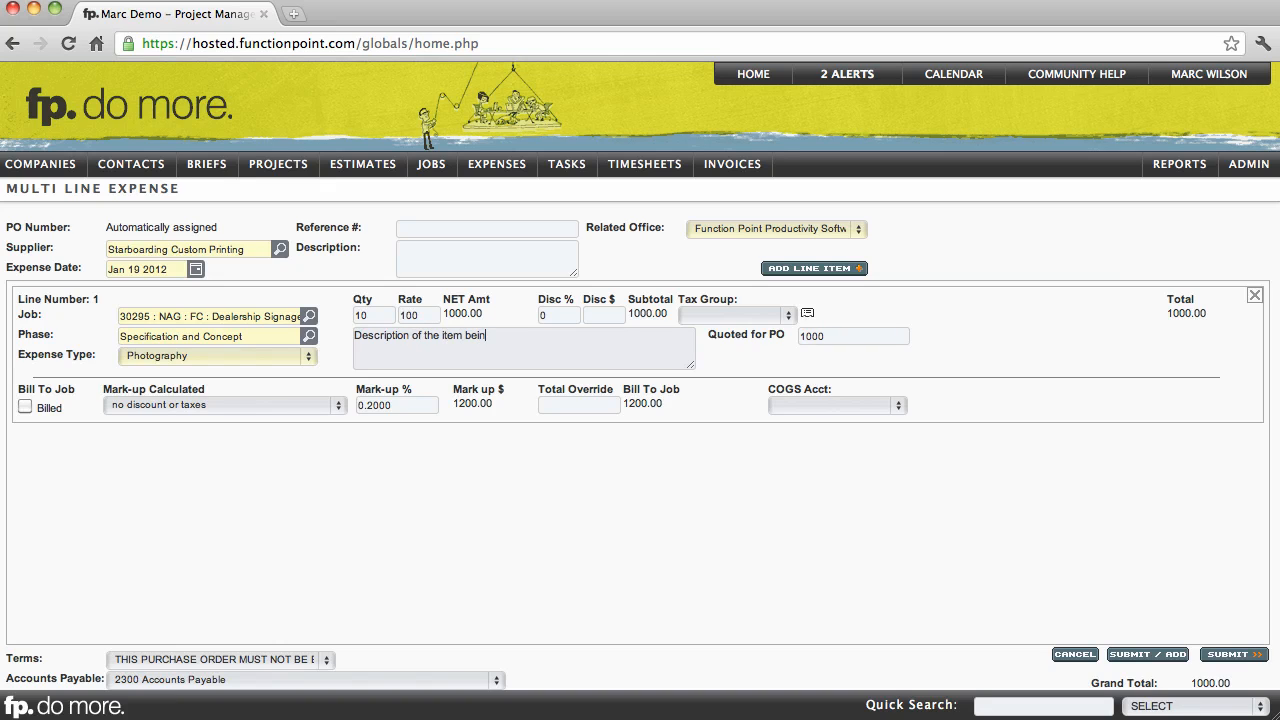
{"action": "type", "text": "g purchased"}
- Examine line 1's mark-up percentage and total override fields
{"action": "left_click", "coordinate": [413, 406]}
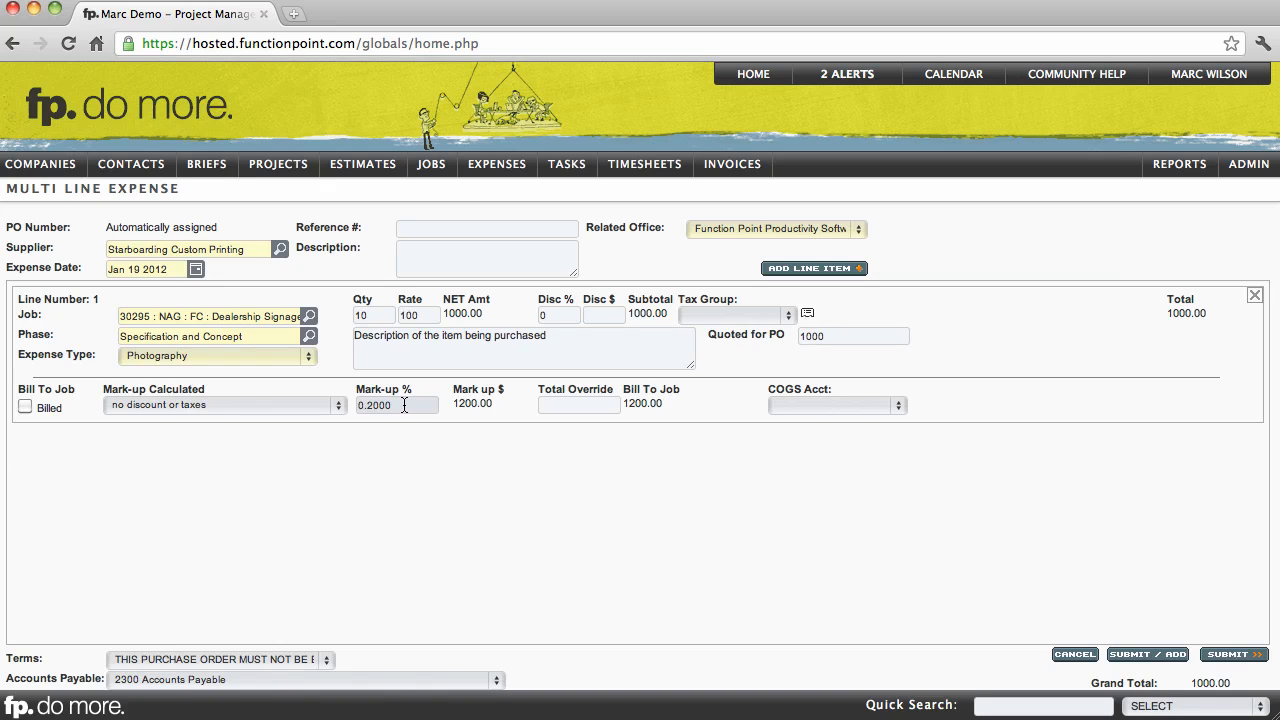
{"action": "left_click_drag", "start_coordinate": [402, 405], "coordinate": [358, 401]}
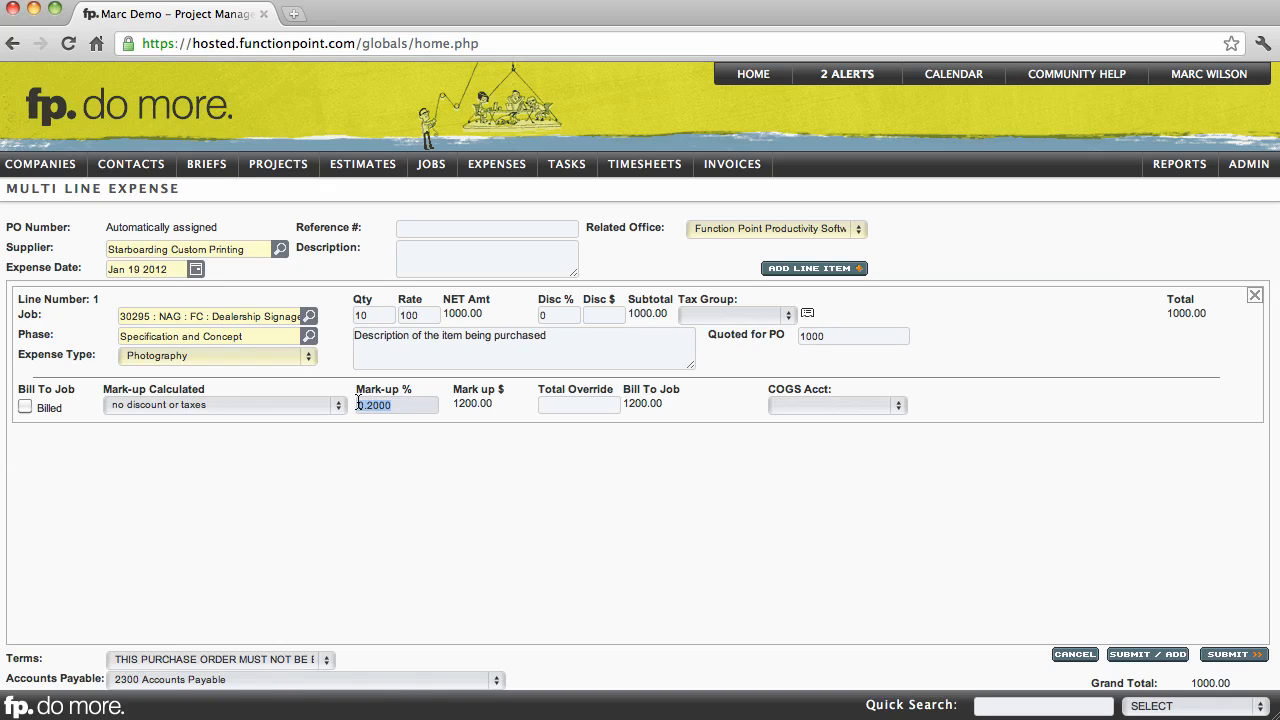
{"action": "left_click", "coordinate": [413, 447]}
{"action": "left_click", "coordinate": [574, 406]}
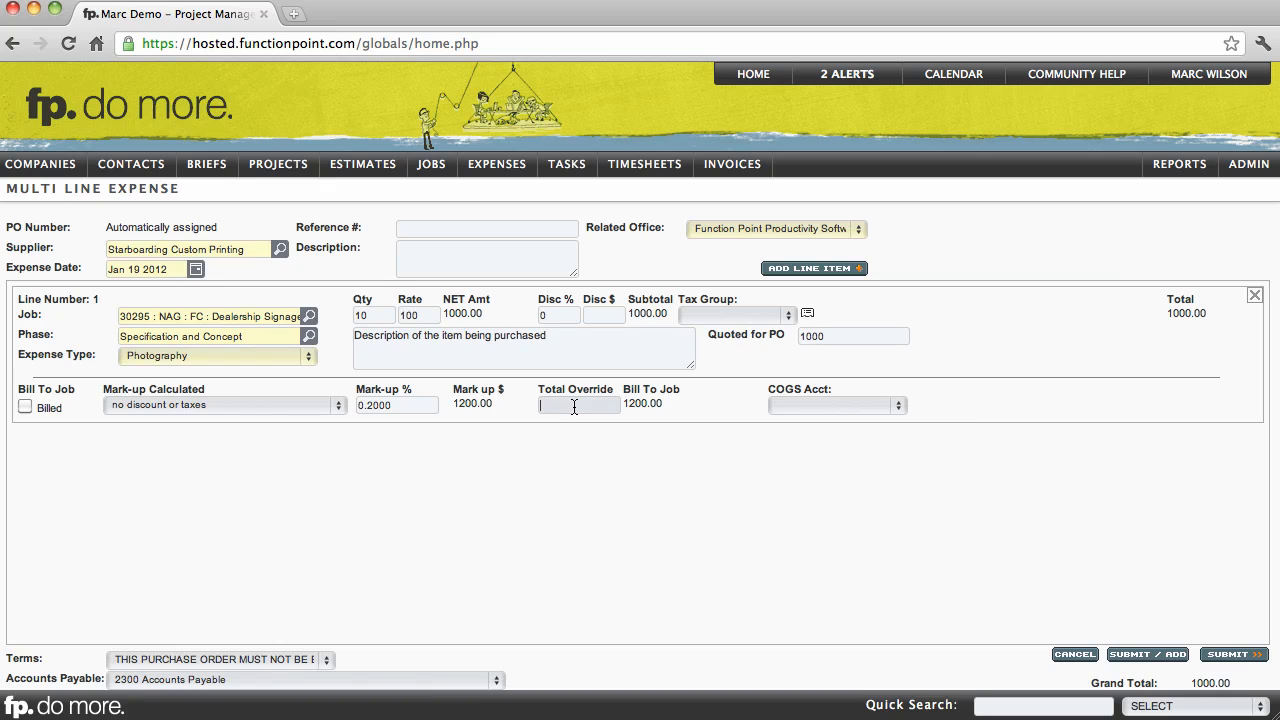
{"action": "left_click", "coordinate": [800, 452]}
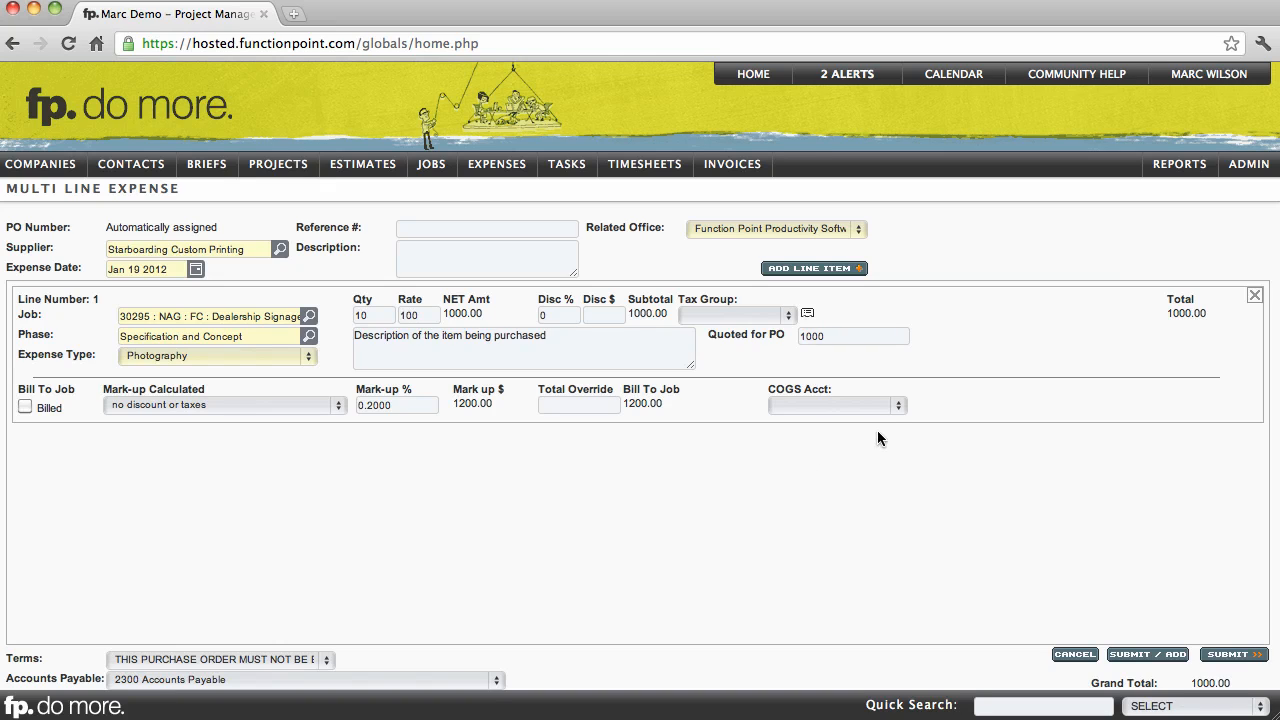
- Set line 1's COGS account to 5930 Other (COGS) and submit the expense
{"action": "left_click", "coordinate": [897, 414]}
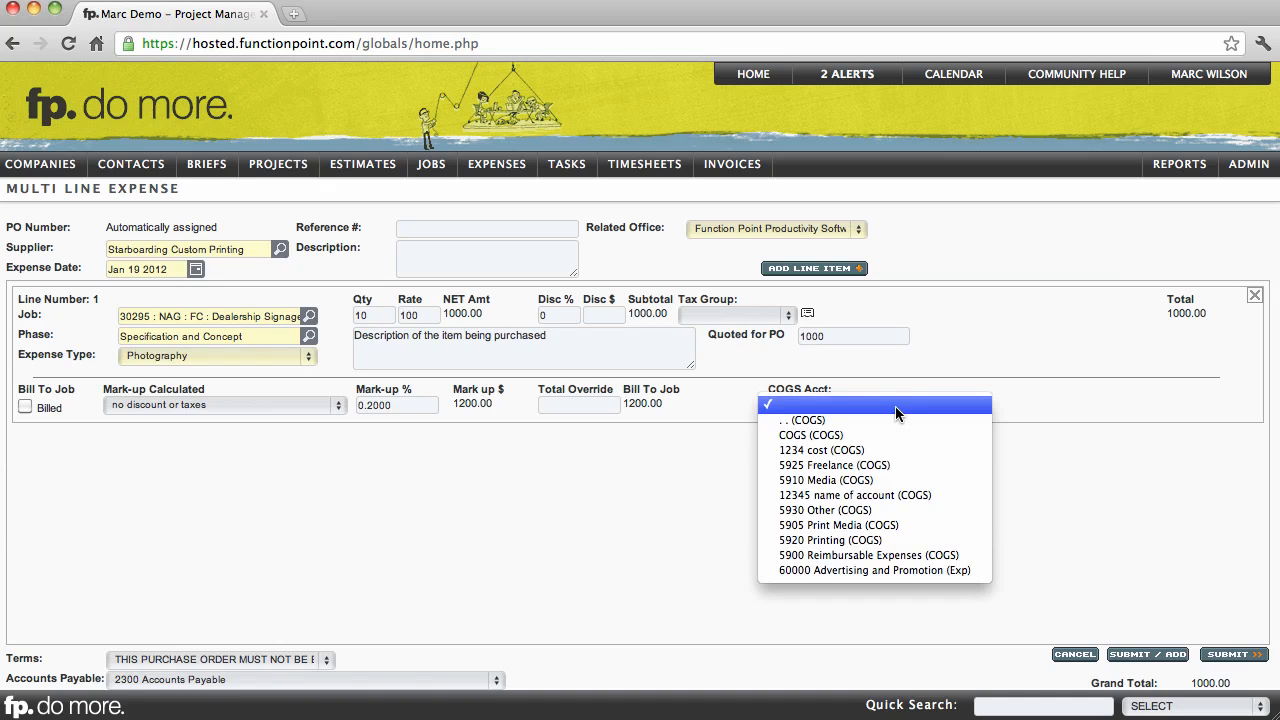
{"action": "left_click", "coordinate": [846, 512]}
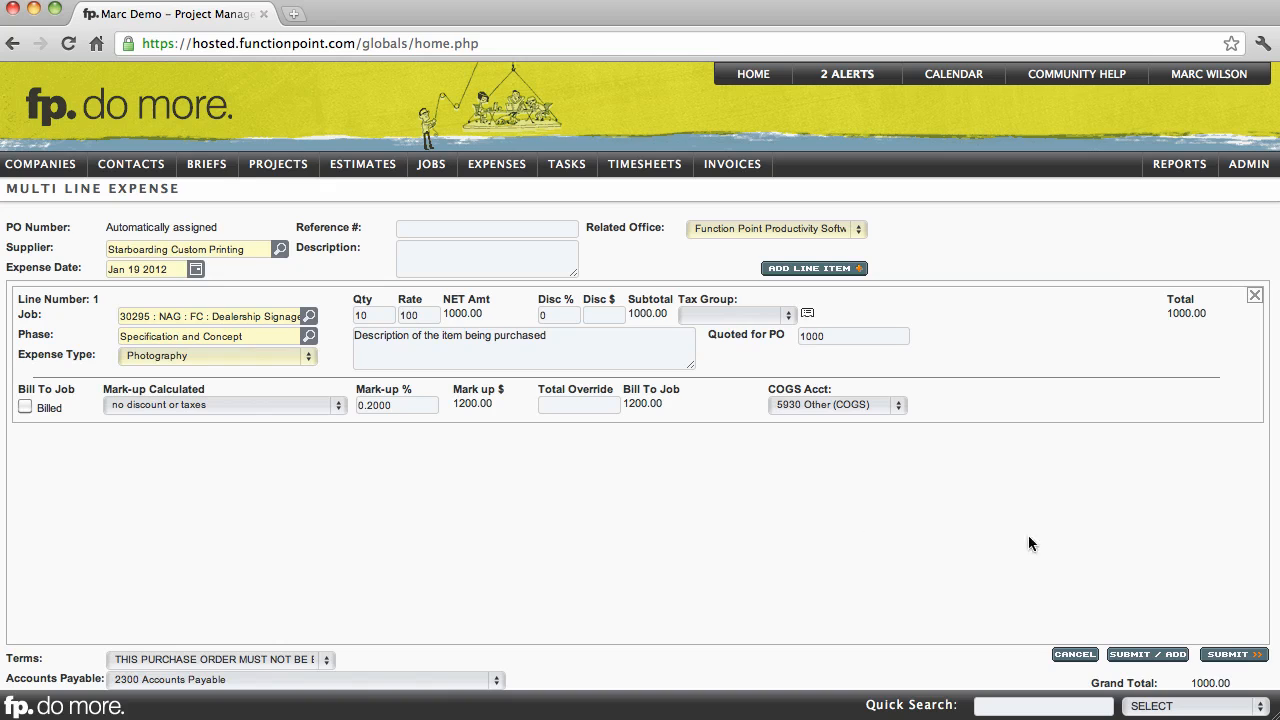
{"action": "left_click", "coordinate": [1221, 657]}
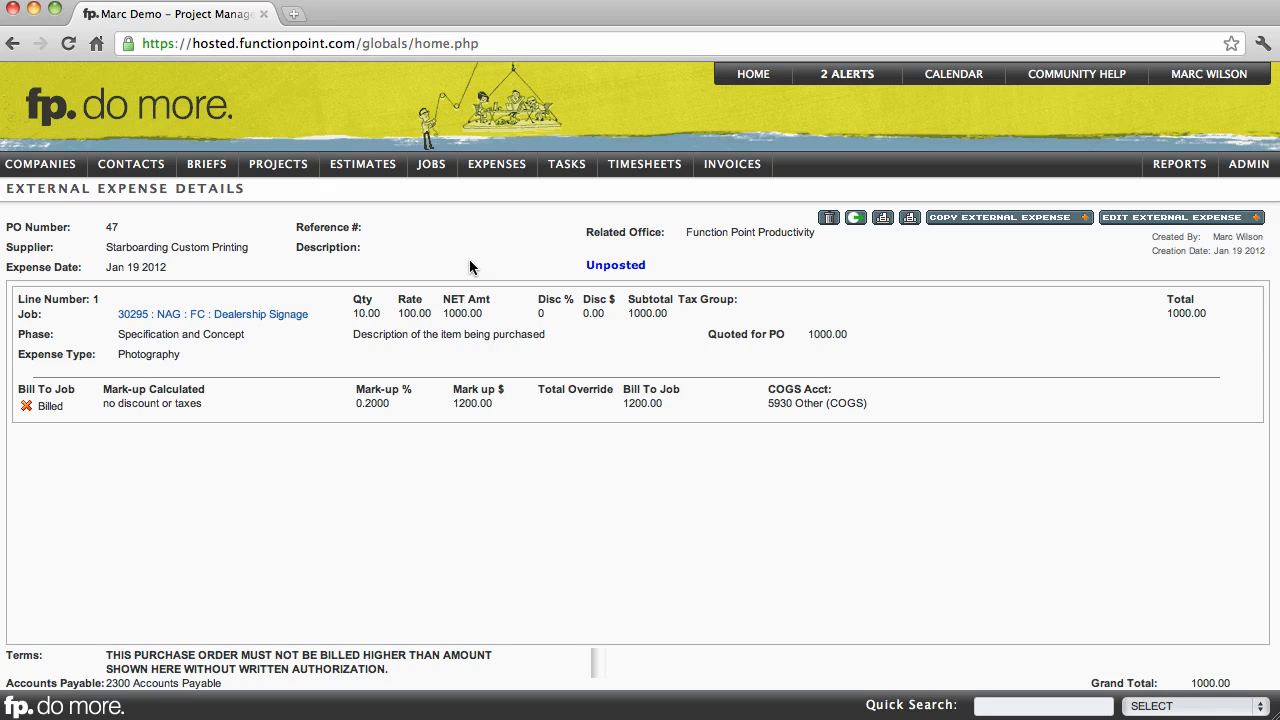
- Open the financials of job 30295 Dealership Signage
{"action": "mouse_move", "coordinate": [433, 168]}
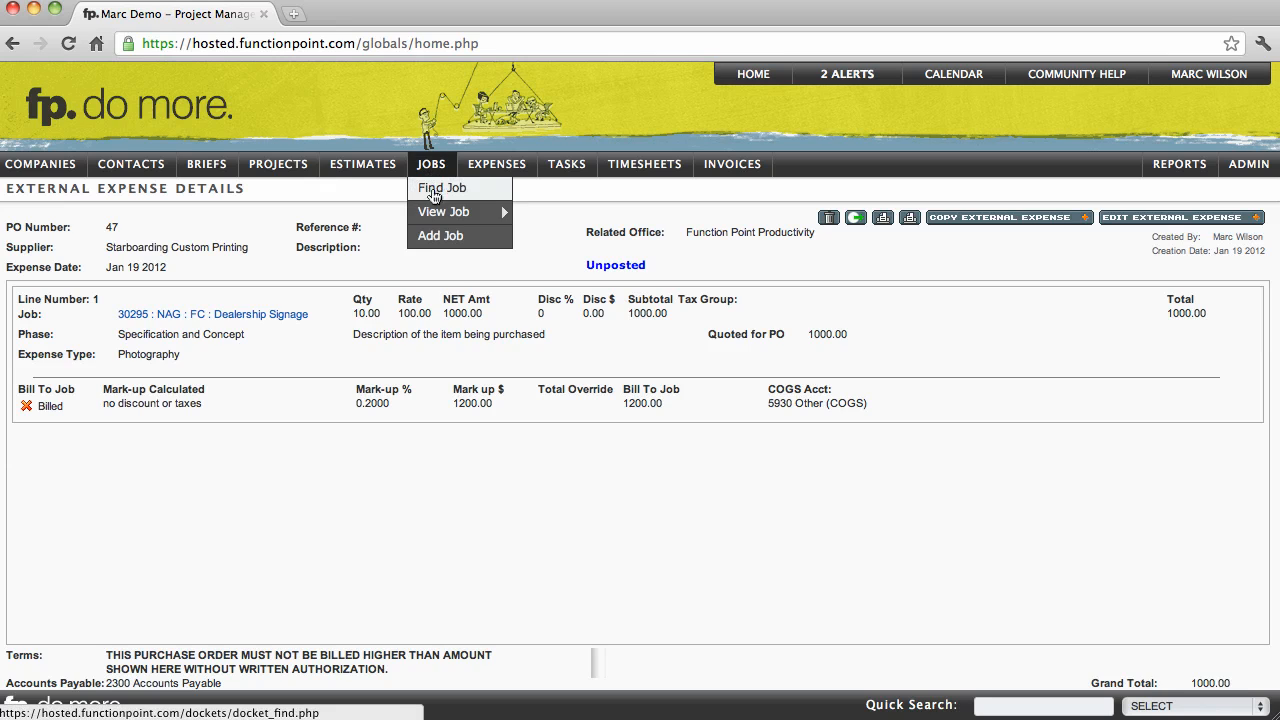
{"action": "mouse_move", "coordinate": [437, 214]}
{"action": "left_click", "coordinate": [545, 213]}
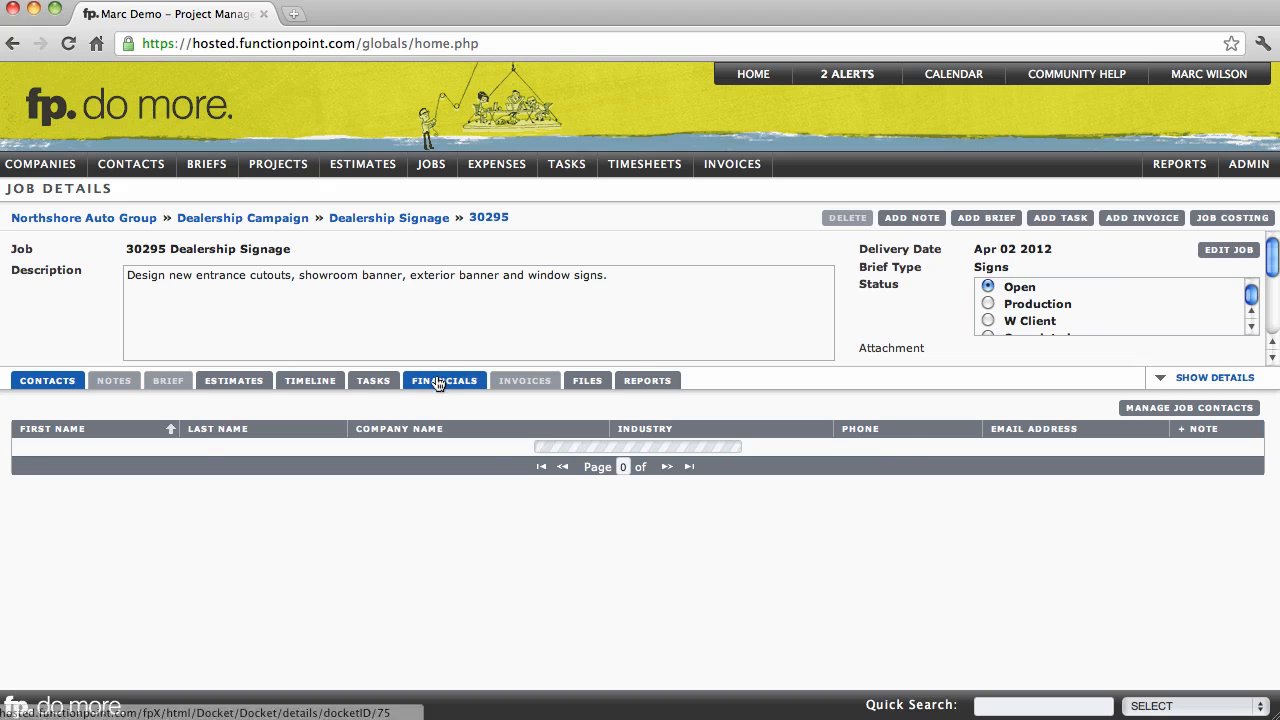
{"action": "left_click", "coordinate": [438, 383]}
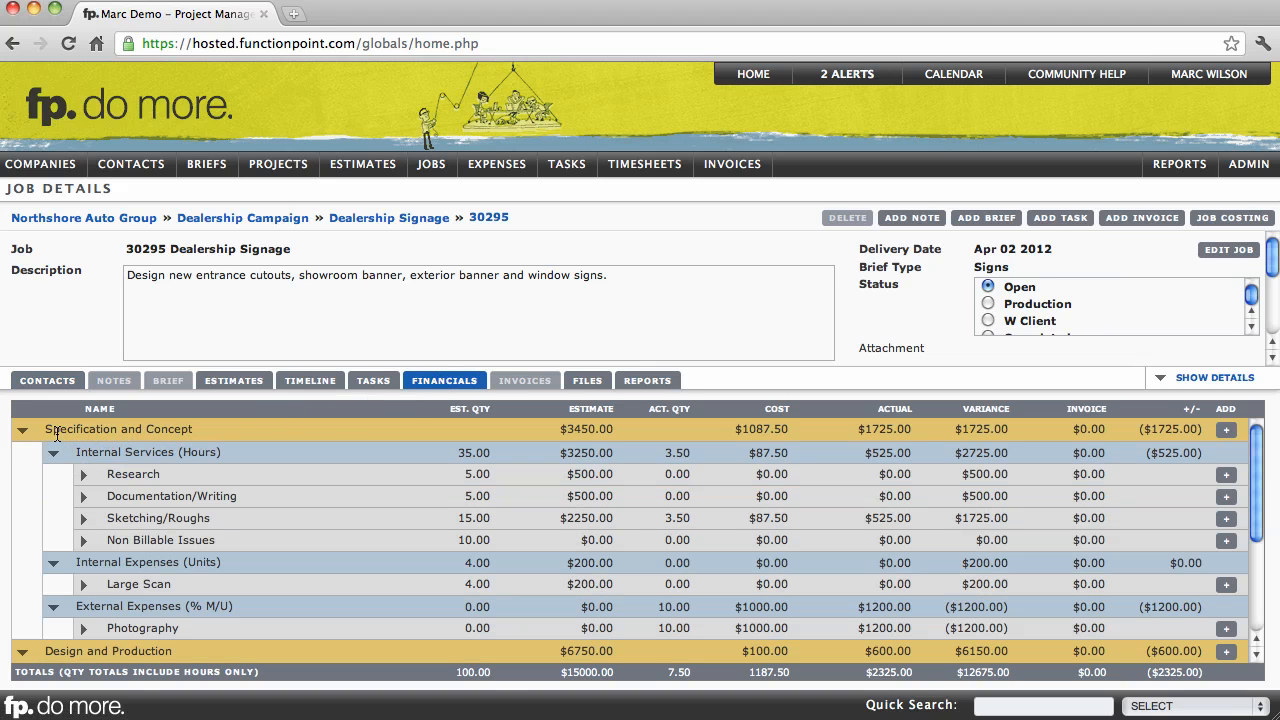
- Review the job's financials by phase, including the purchase order details of the Photography external expense under Specification and Concept
{"action": "left_click_drag", "start_coordinate": [57, 433], "coordinate": [150, 431]}
{"action": "left_click_drag", "start_coordinate": [113, 474], "coordinate": [173, 500]}
{"action": "left_click", "coordinate": [166, 498]}
{"action": "scroll", "coordinate": [158, 501], "scroll_direction": "down", "scroll_amount": 1}
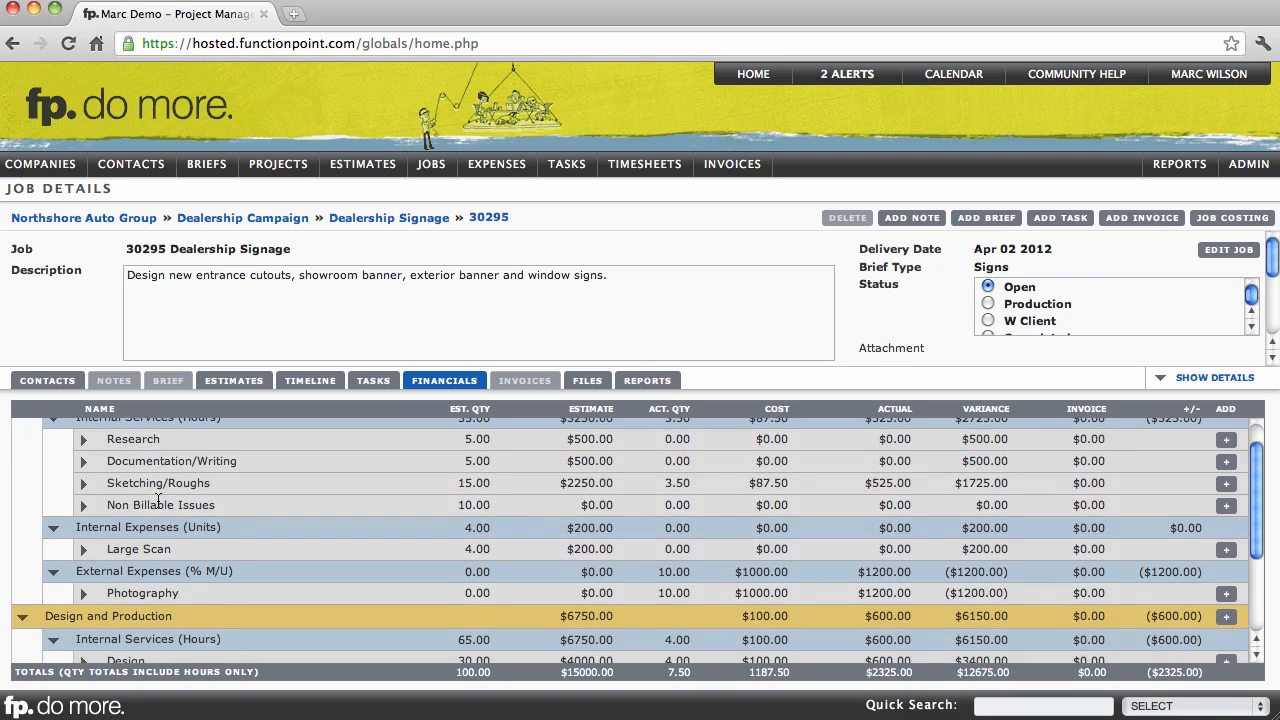
{"action": "left_click", "coordinate": [85, 595]}
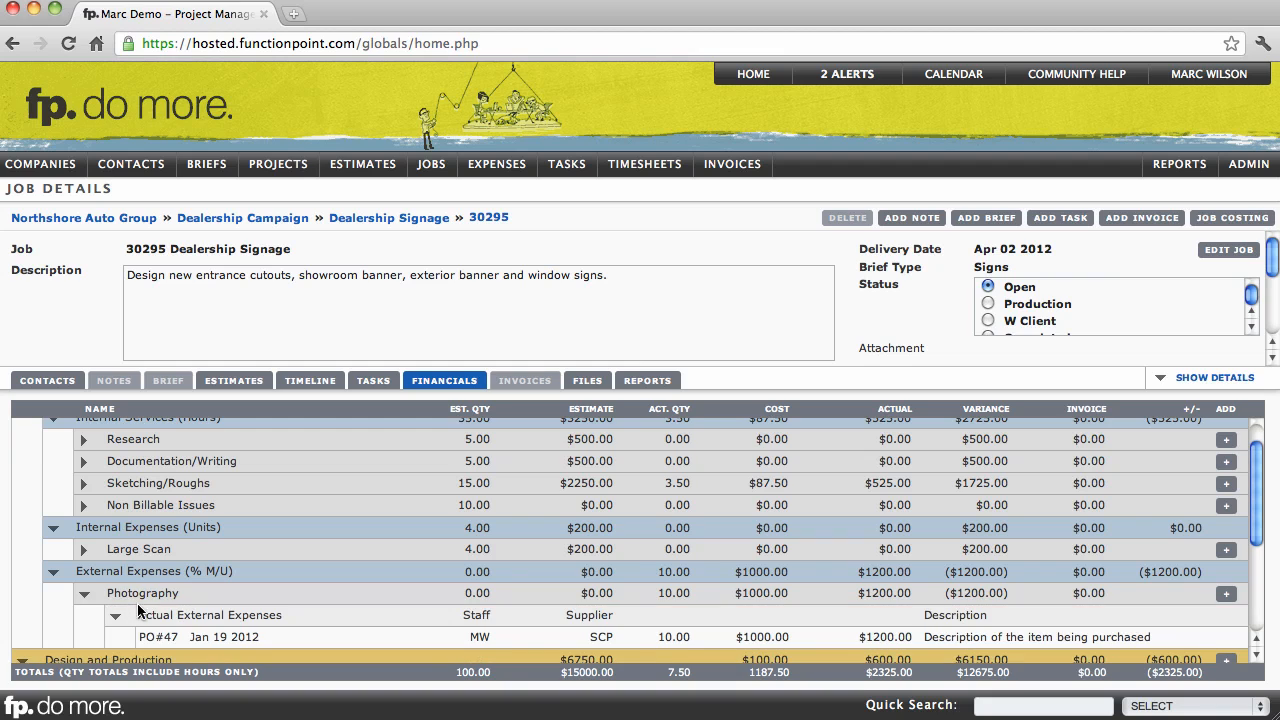
{"action": "left_click", "coordinate": [85, 595]}
{"action": "scroll", "coordinate": [132, 568], "scroll_direction": "down", "scroll_amount": 4}
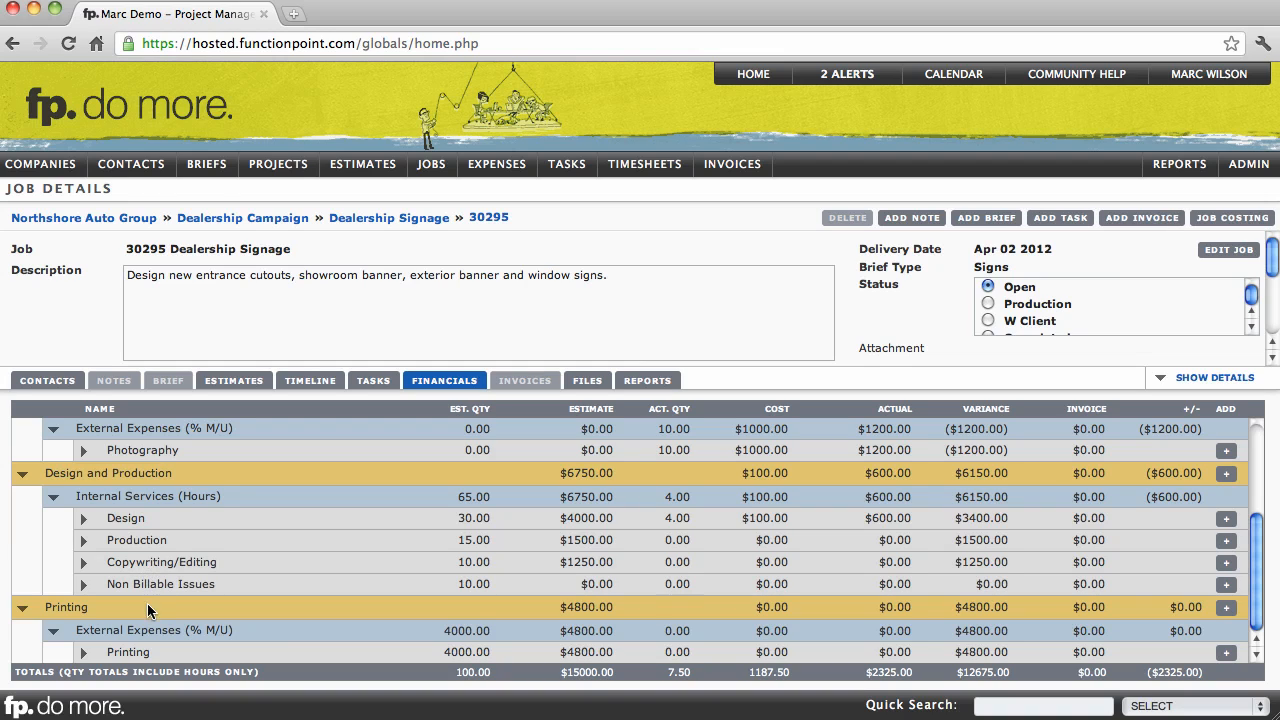
- Start a new external expense for the Printing item under the Printing phase's External Expenses in the job financials
{"action": "left_click_drag", "start_coordinate": [116, 652], "coordinate": [148, 652]}
{"action": "left_click", "coordinate": [138, 652]}
{"action": "left_click_drag", "start_coordinate": [77, 496], "coordinate": [126, 496]}
{"action": "left_click", "coordinate": [124, 518]}
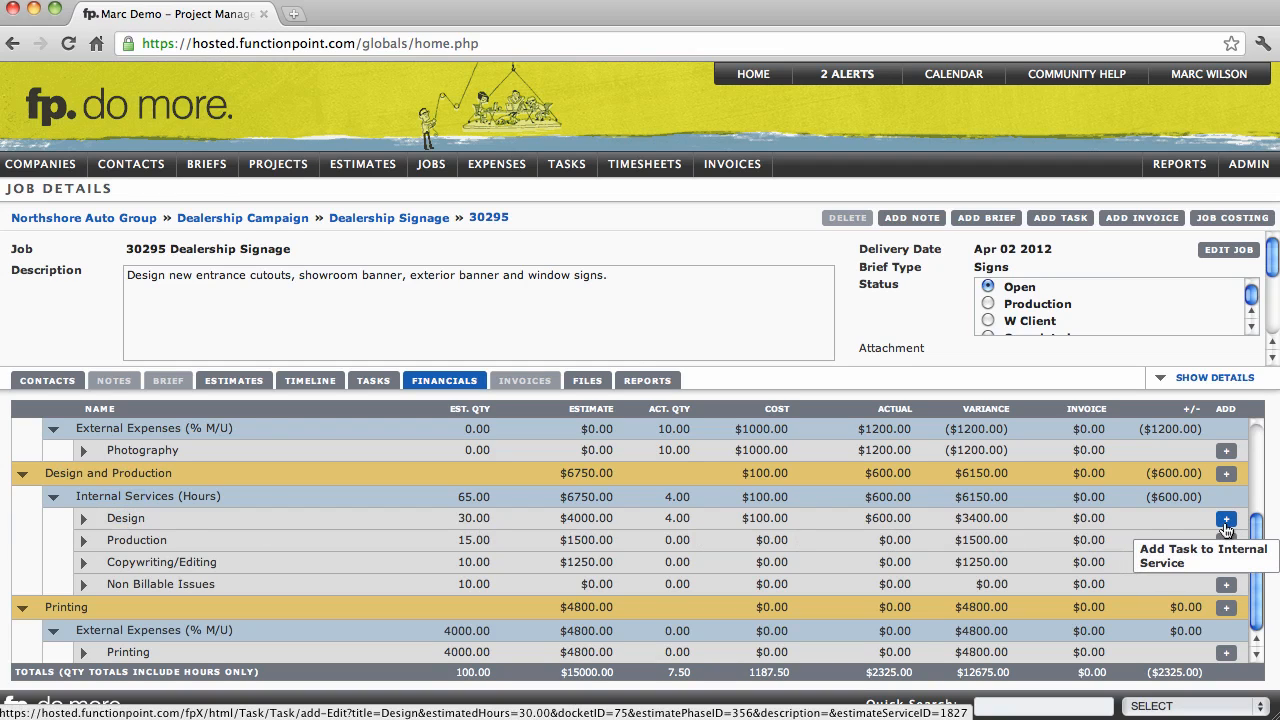
{"action": "left_click_drag", "start_coordinate": [91, 629], "coordinate": [164, 625]}
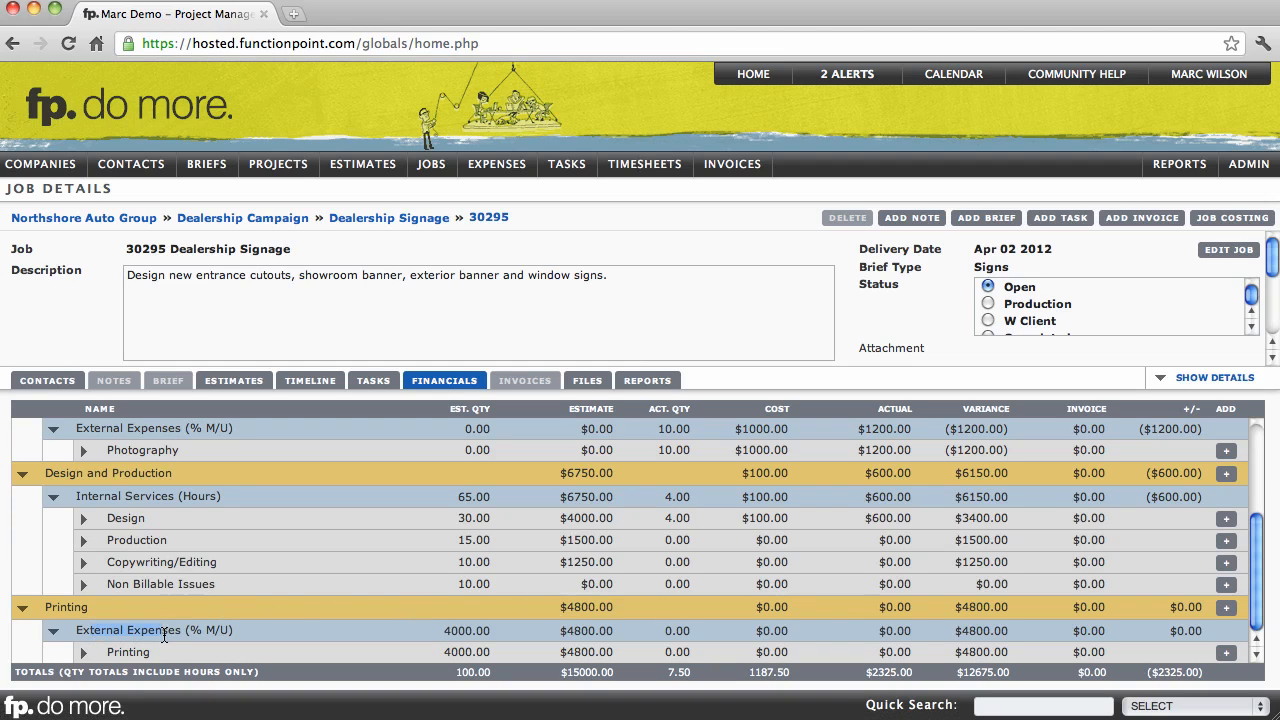
{"action": "left_click", "coordinate": [124, 651]}
{"action": "left_click", "coordinate": [1224, 653]}
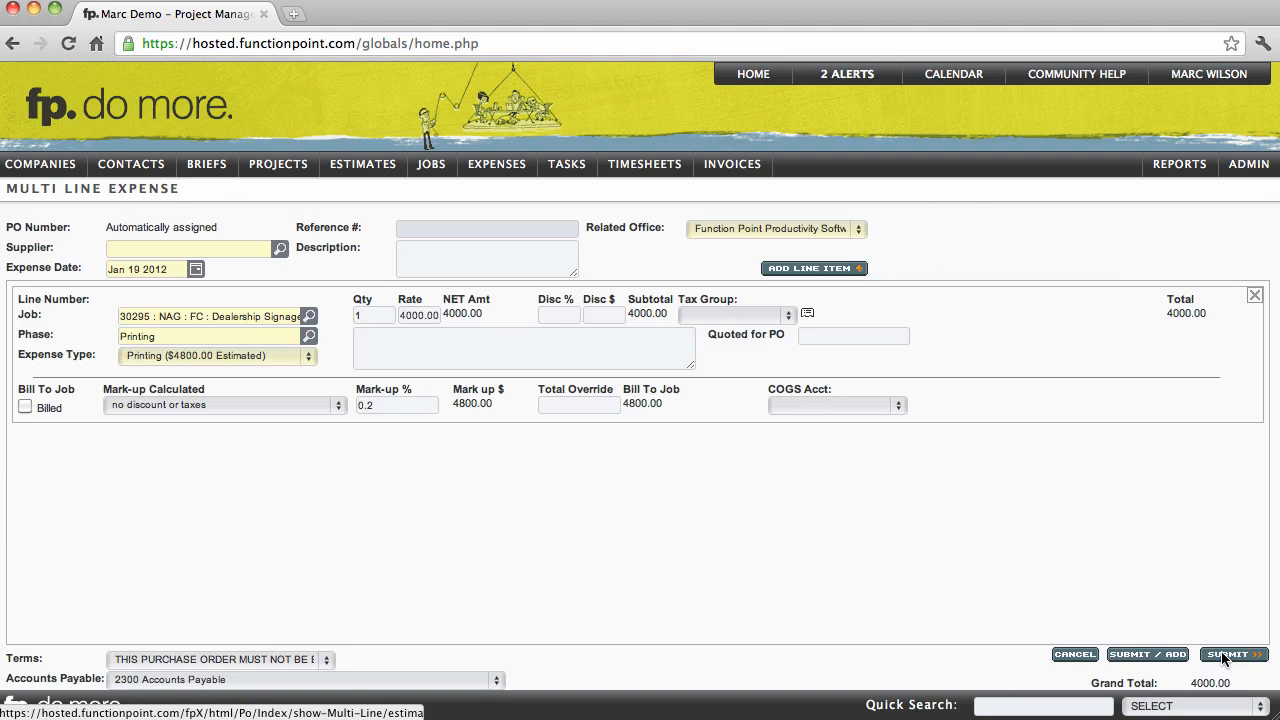
{"action": "left_click_drag", "start_coordinate": [55, 191], "coordinate": [166, 191]}
{"action": "left_click", "coordinate": [145, 191]}
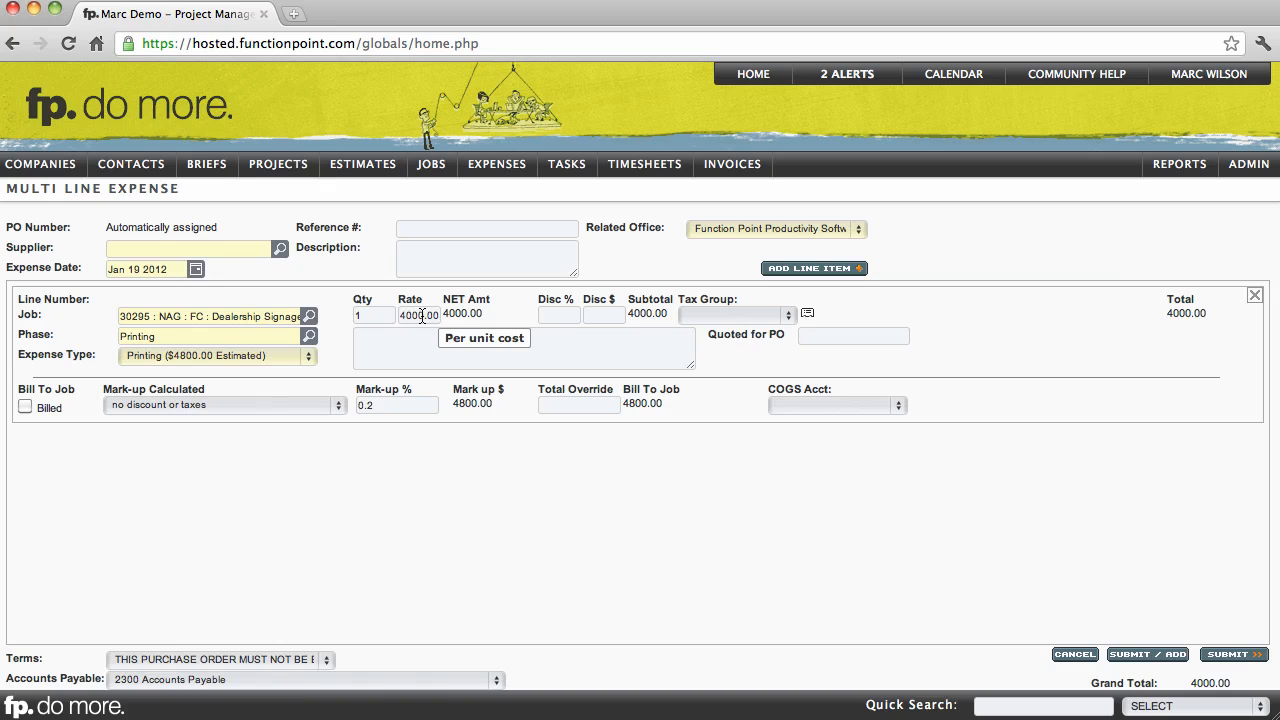
- Set the expense's supplier to Starboarding Custom Printing and enter "Description" as the line item's description
{"action": "left_click", "coordinate": [240, 253]}
{"action": "type", "text": "starb"}
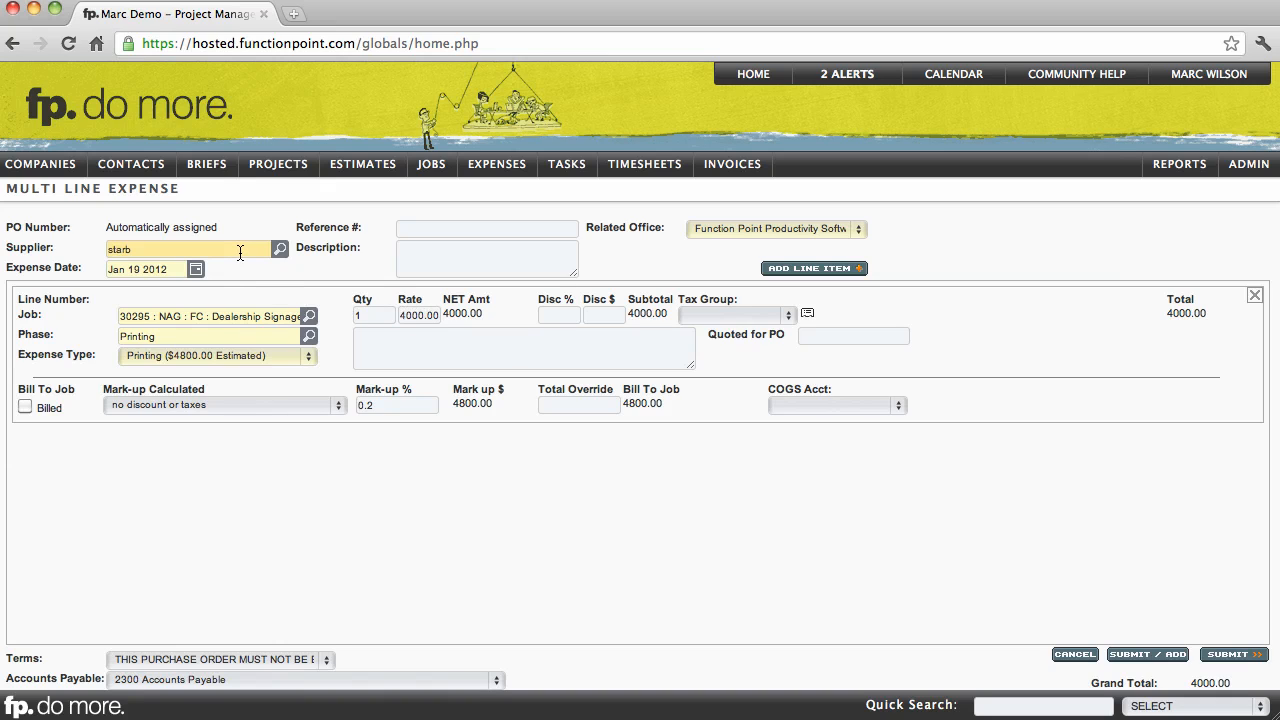
{"action": "left_click", "coordinate": [325, 238]}
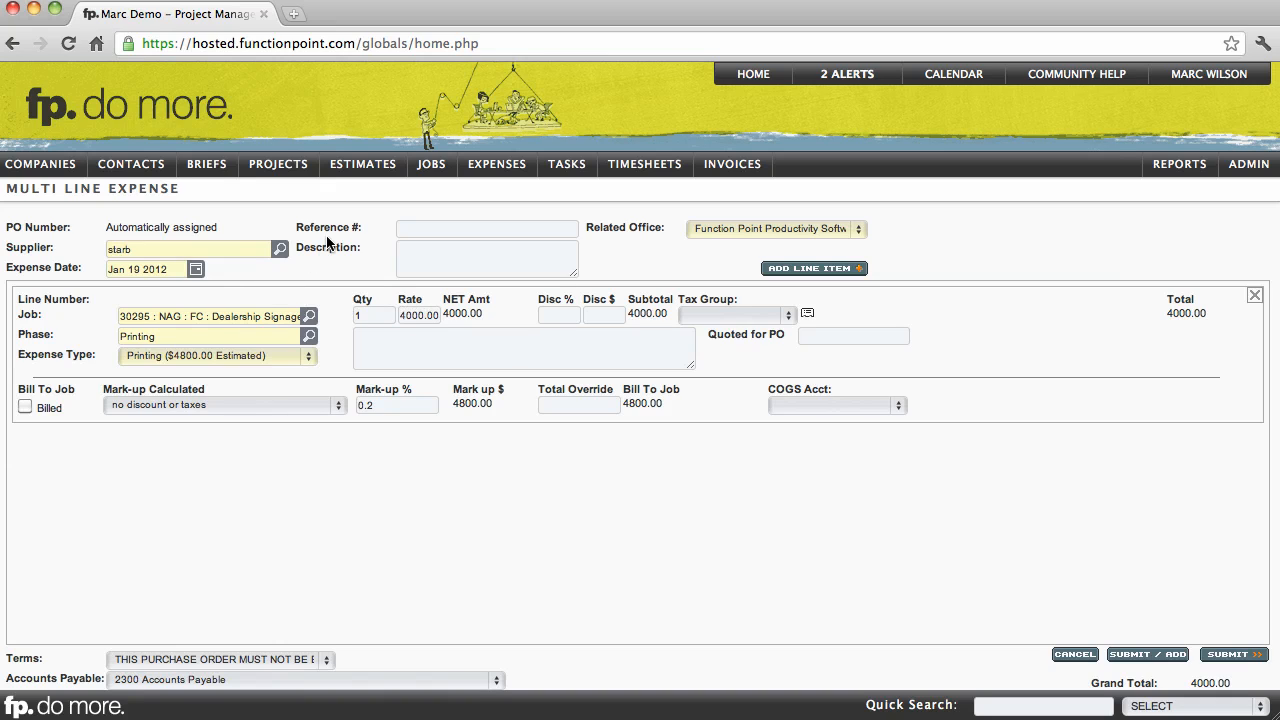
{"action": "left_click", "coordinate": [407, 336]}
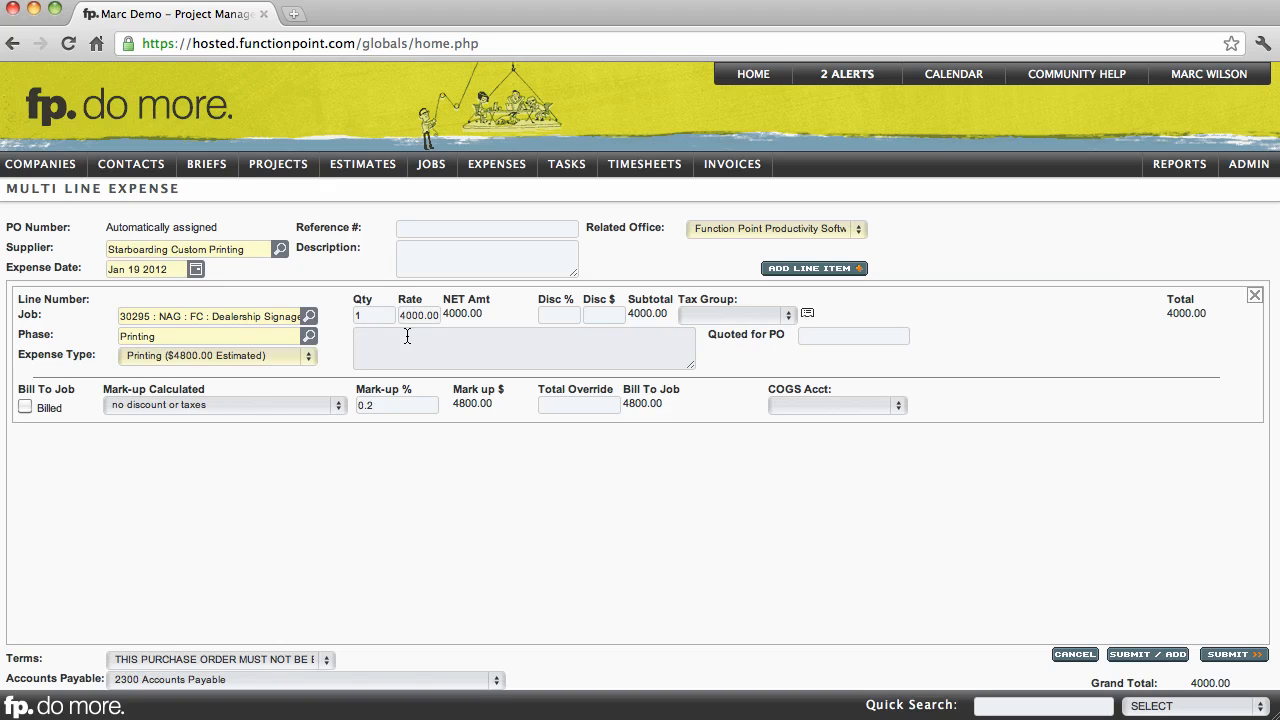
{"action": "type", "text": "Description"}
{"action": "key", "text": "Tab"}
{"action": "key", "text": "Tab"}
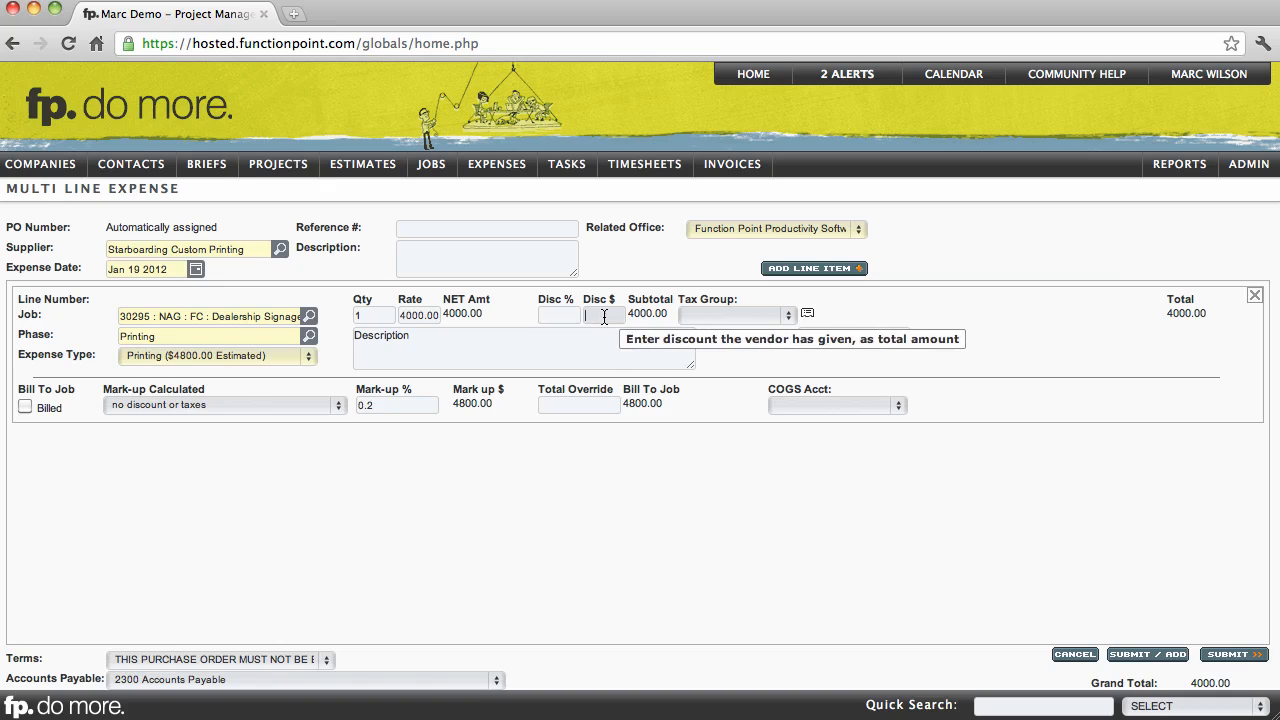
- Leave the printing line's tax group blank and set its Quoted for PO amount to 4000
{"action": "left_click", "coordinate": [718, 316]}
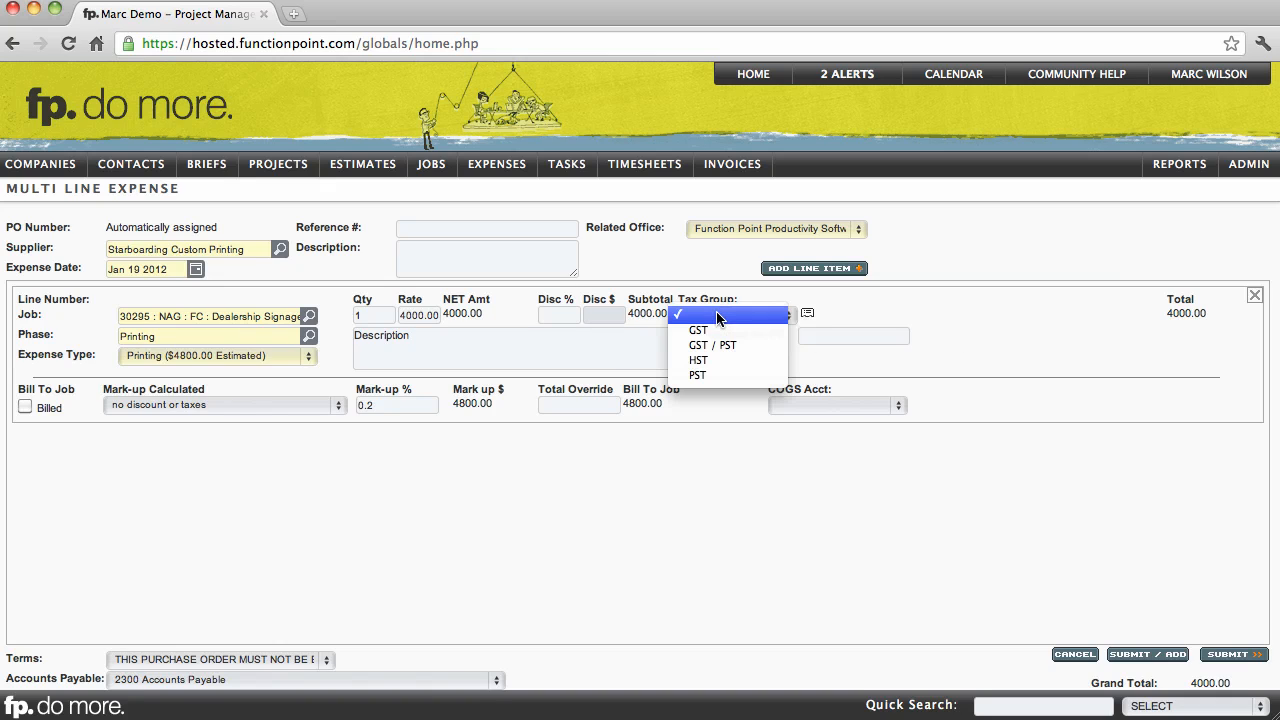
{"action": "left_click", "coordinate": [867, 330]}
{"action": "left_click", "coordinate": [860, 333]}
{"action": "type", "text": "4000"}
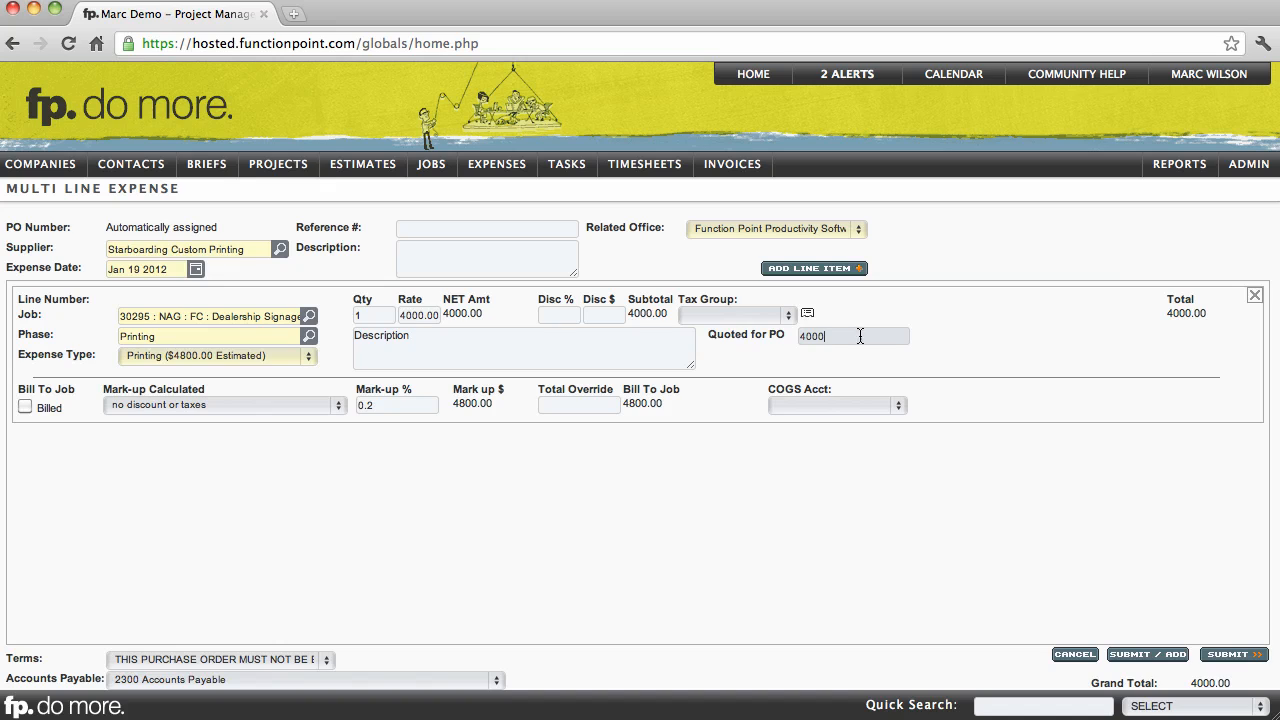
- Set the printing line's COGS account to 5920 Printing (COGS) and submit the expense
{"action": "left_click", "coordinate": [882, 466]}
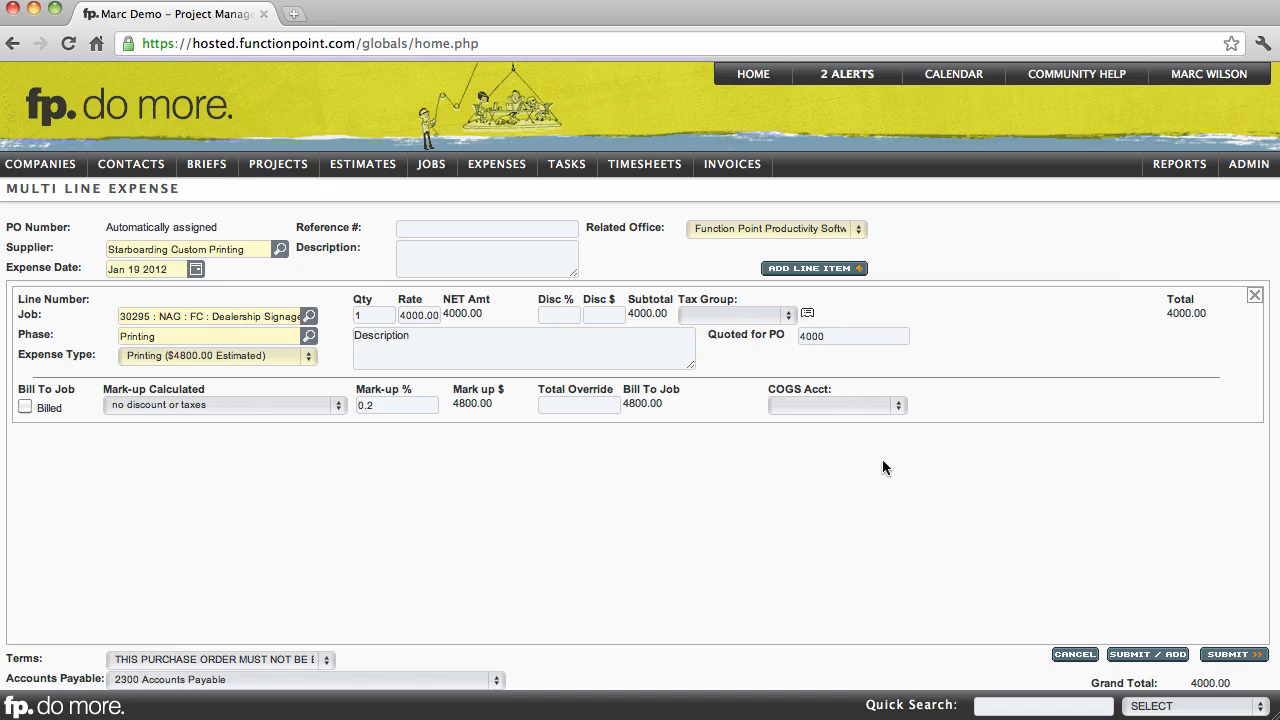
{"action": "left_click", "coordinate": [886, 404]}
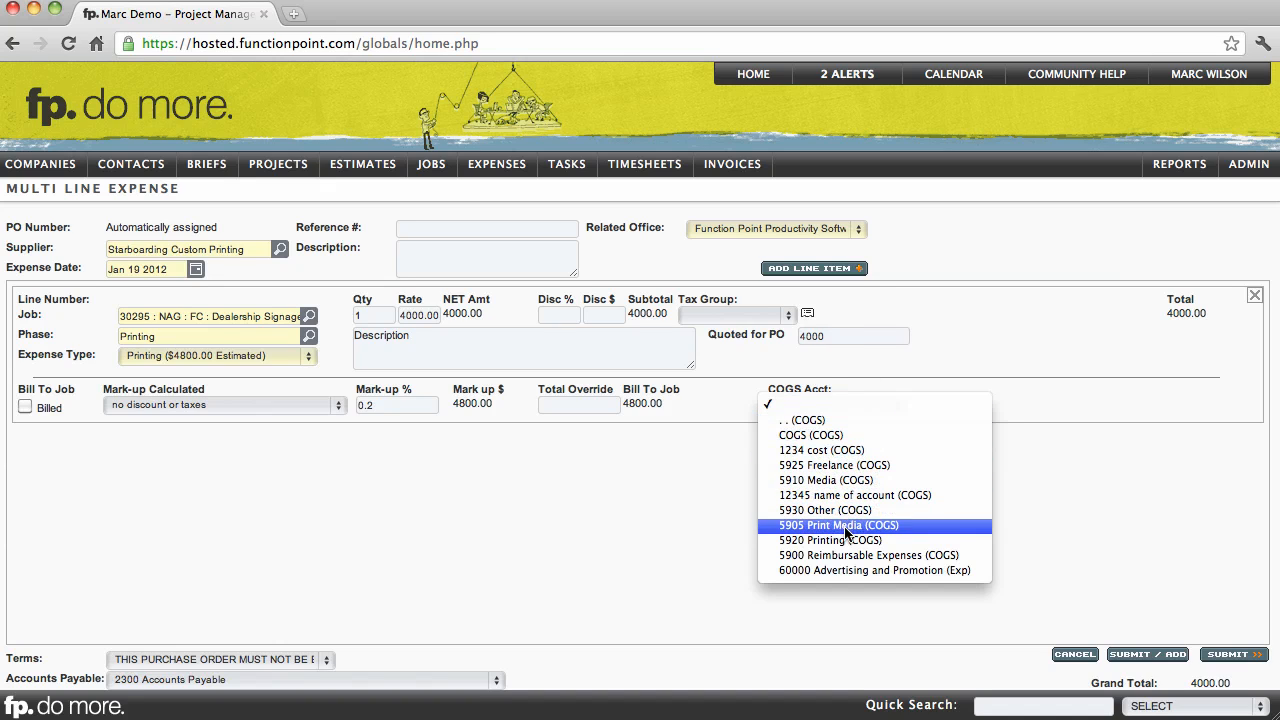
{"action": "left_click", "coordinate": [886, 540]}
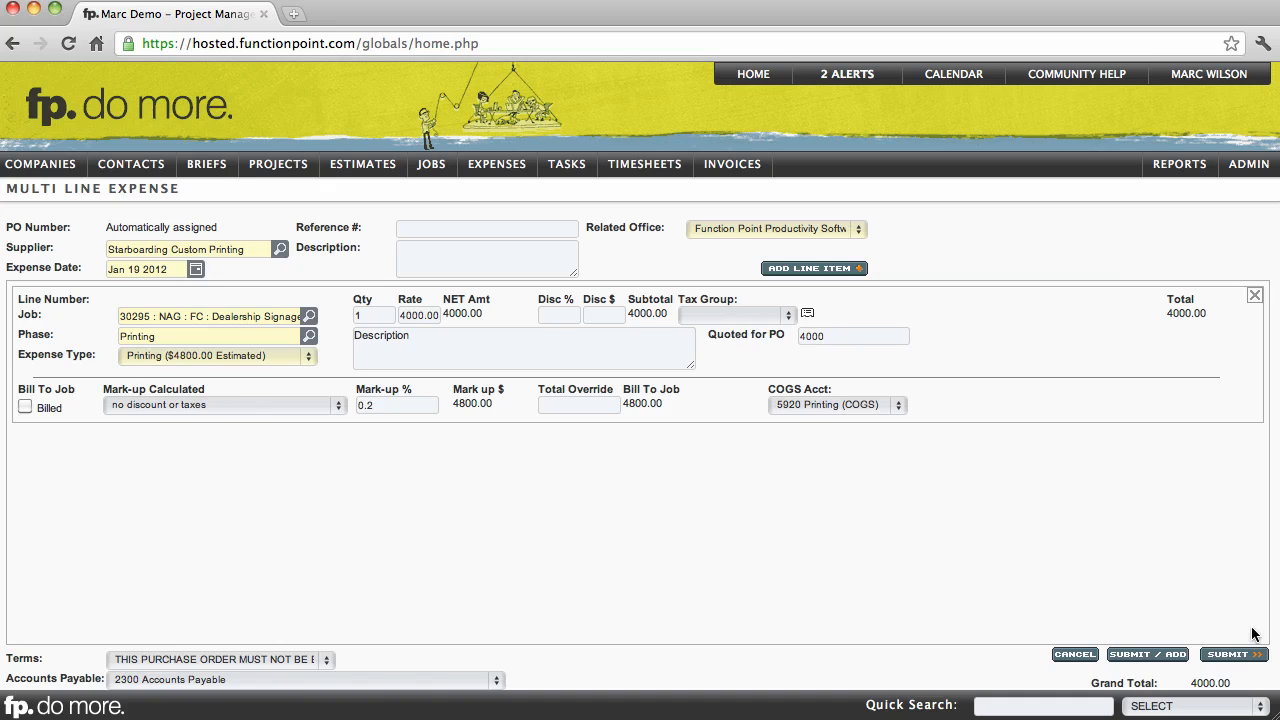
{"action": "left_click", "coordinate": [1232, 655]}
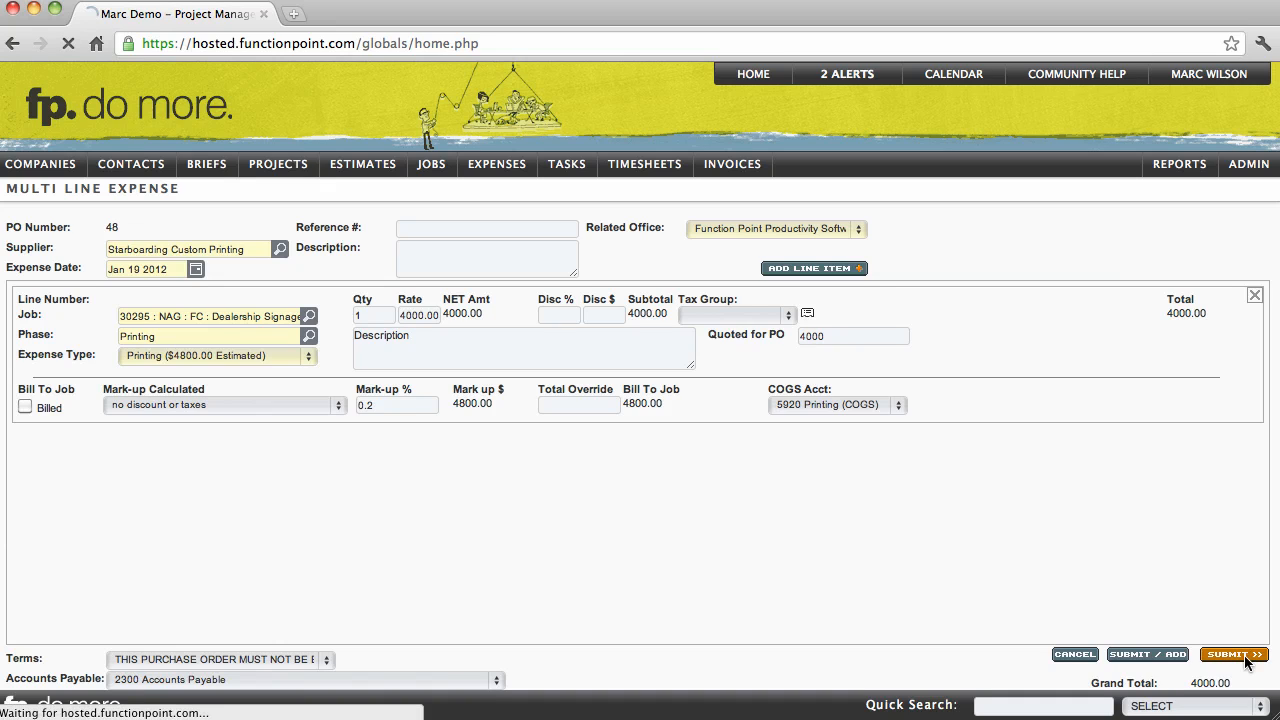